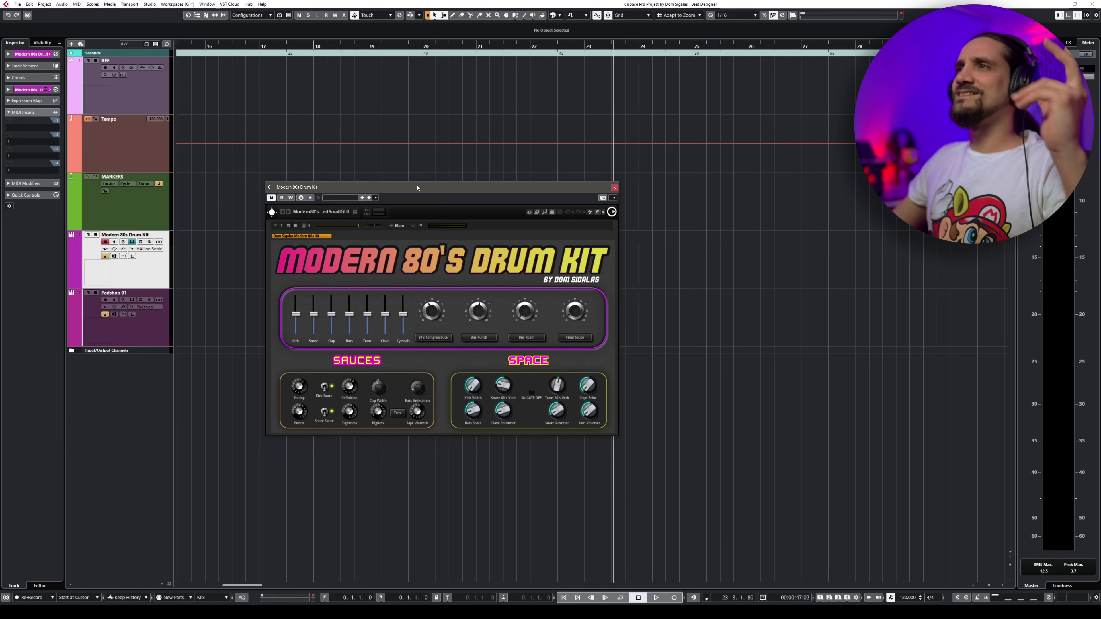
Load Beat Designer in the first MIDI insert slot of the Modern 80s Drum Kit track and arrange both plug-in windows.
left_click_drag(415, 187, 808, 337)
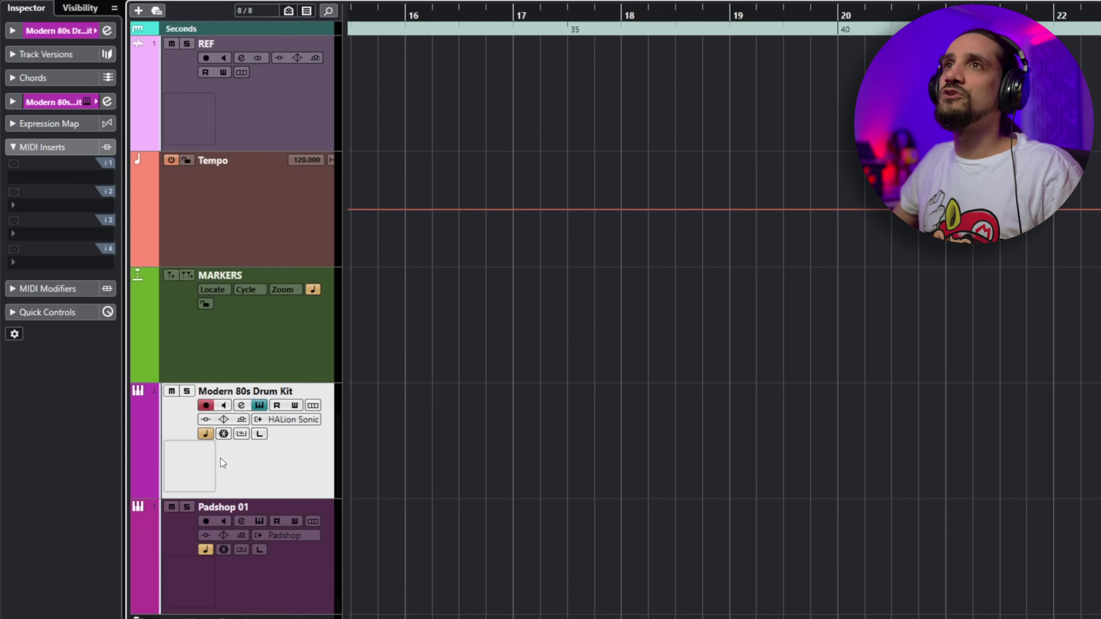
left_click(43, 144)
left_click(43, 144)
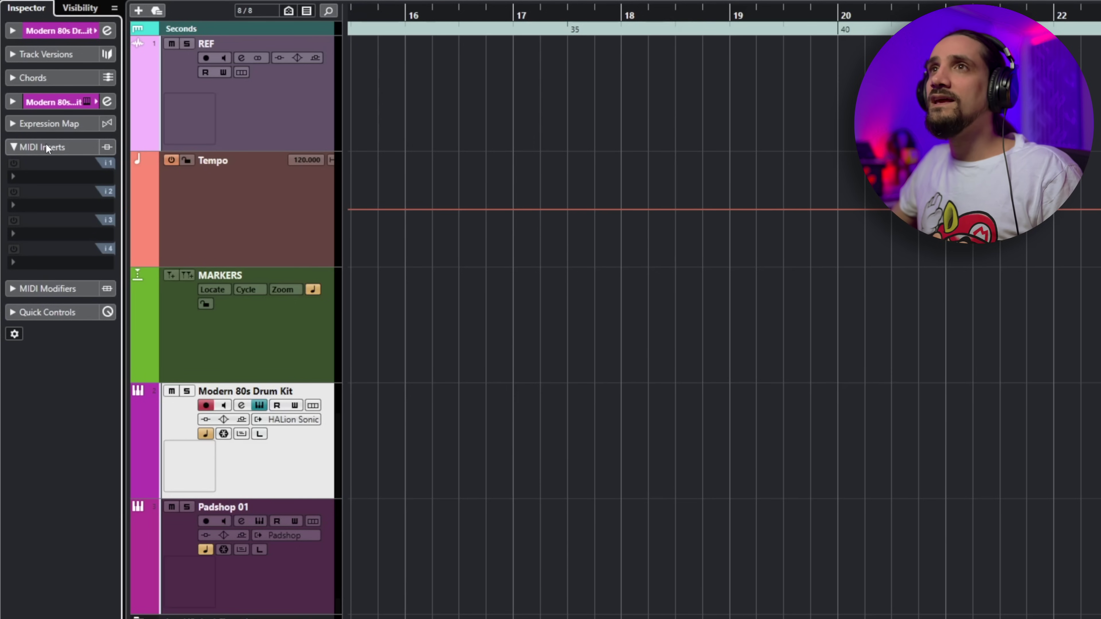
right_click(46, 145)
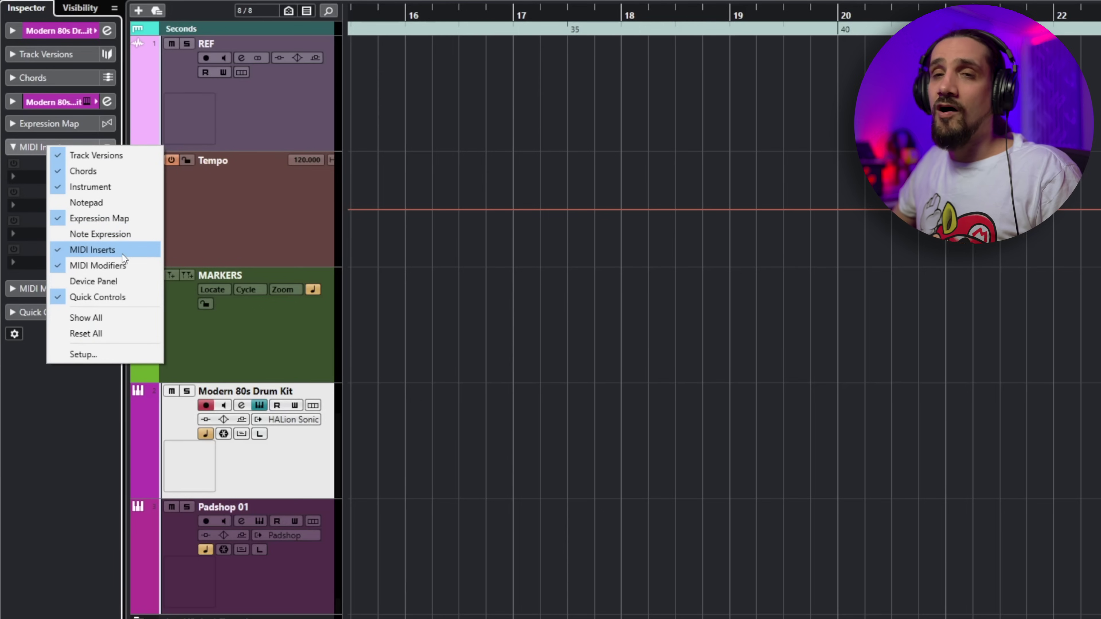
left_click(28, 434)
left_click(54, 173)
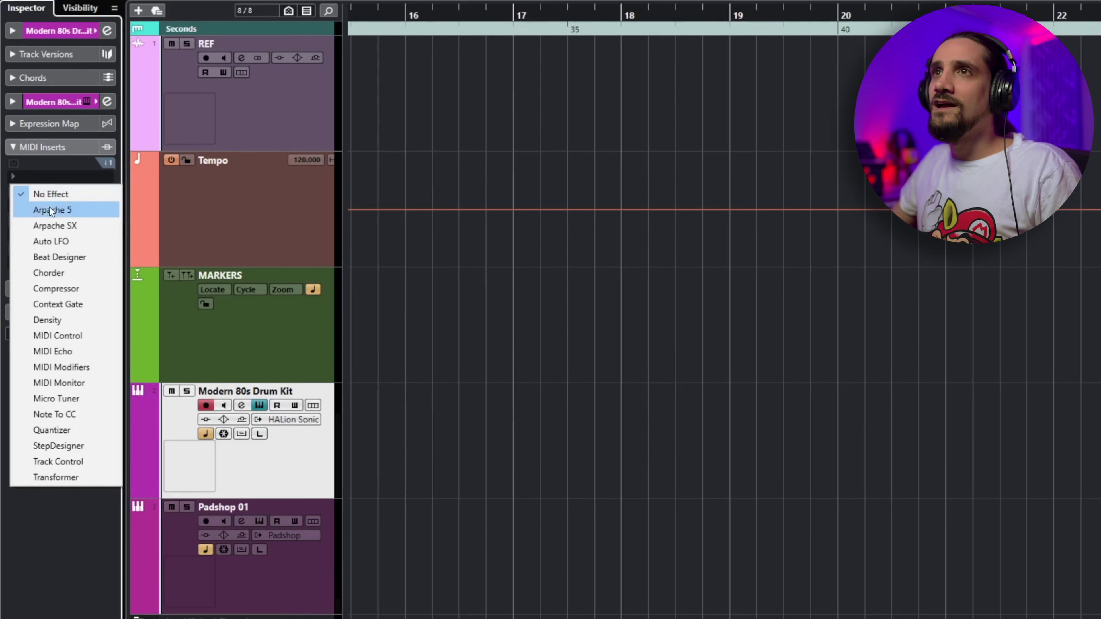
left_click(55, 257)
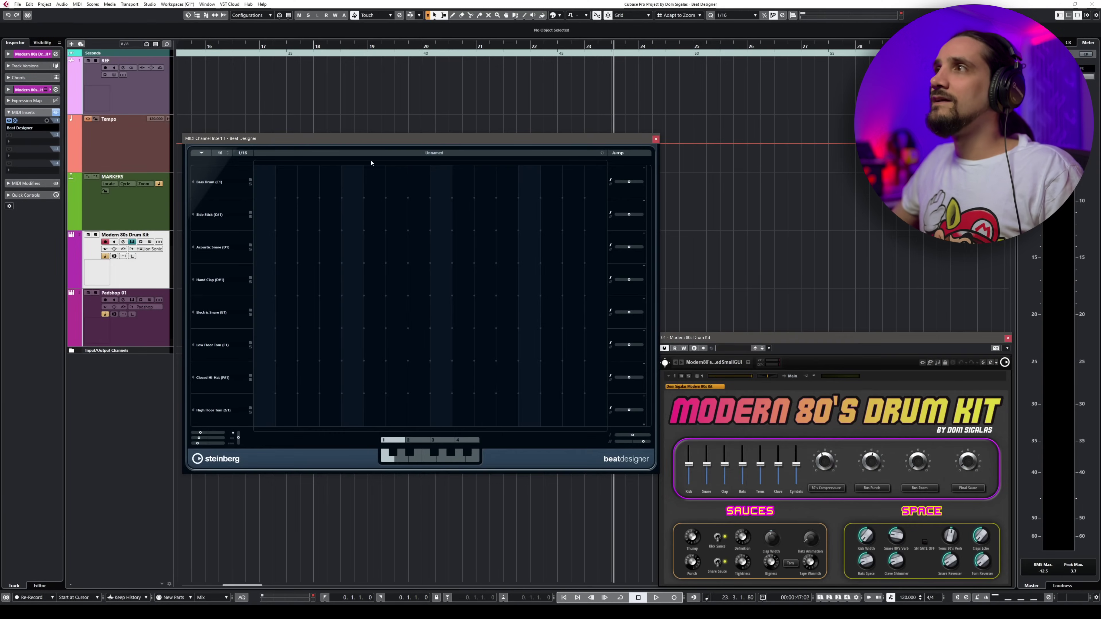
left_click_drag(444, 138, 435, 143)
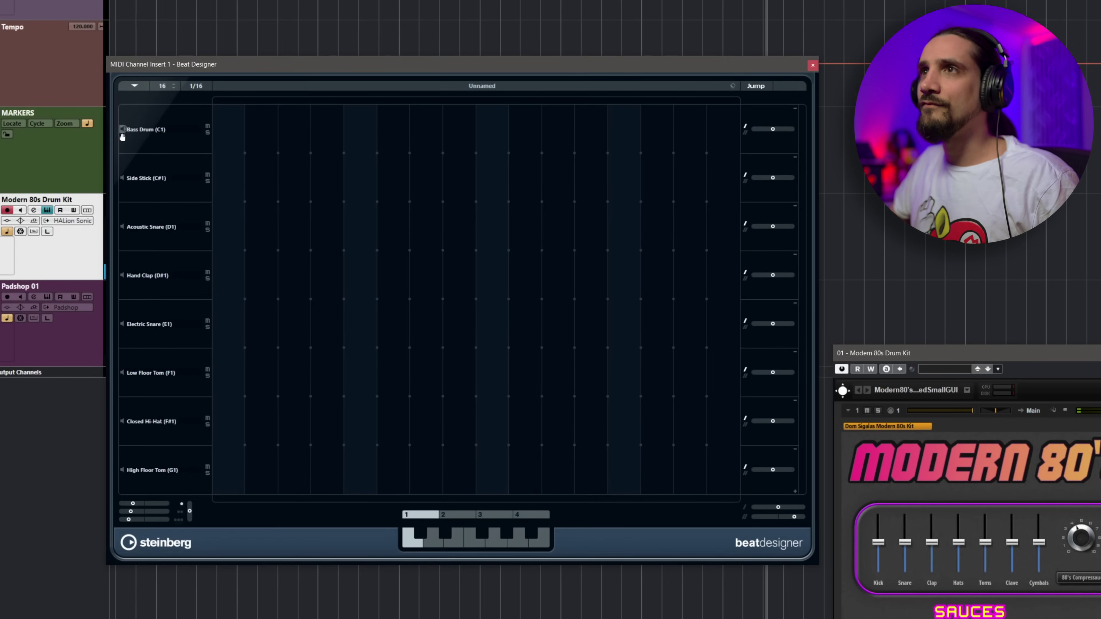
Audition the acoustic snare and side stick sounds, and remove the Side Stick (C#1) lane.
left_click(123, 227)
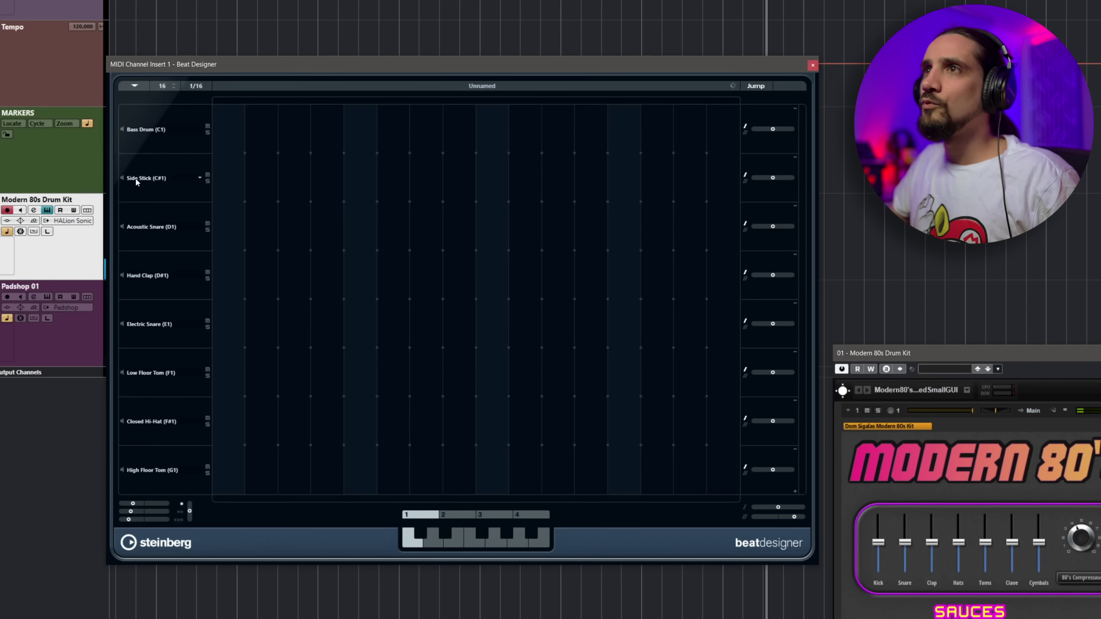
left_click(122, 179)
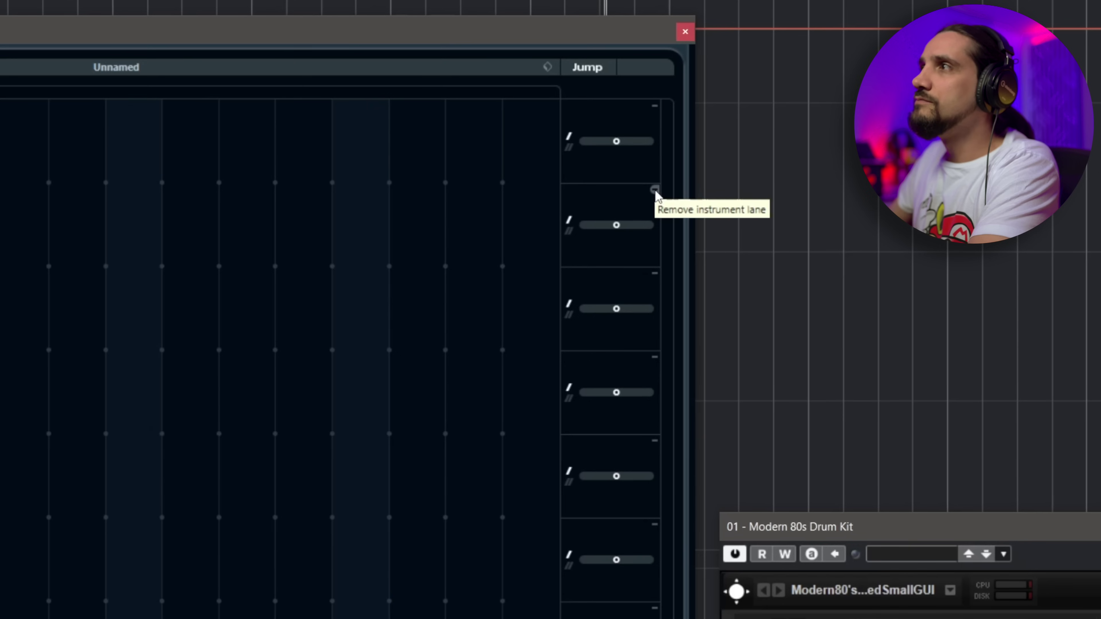
left_click(654, 189)
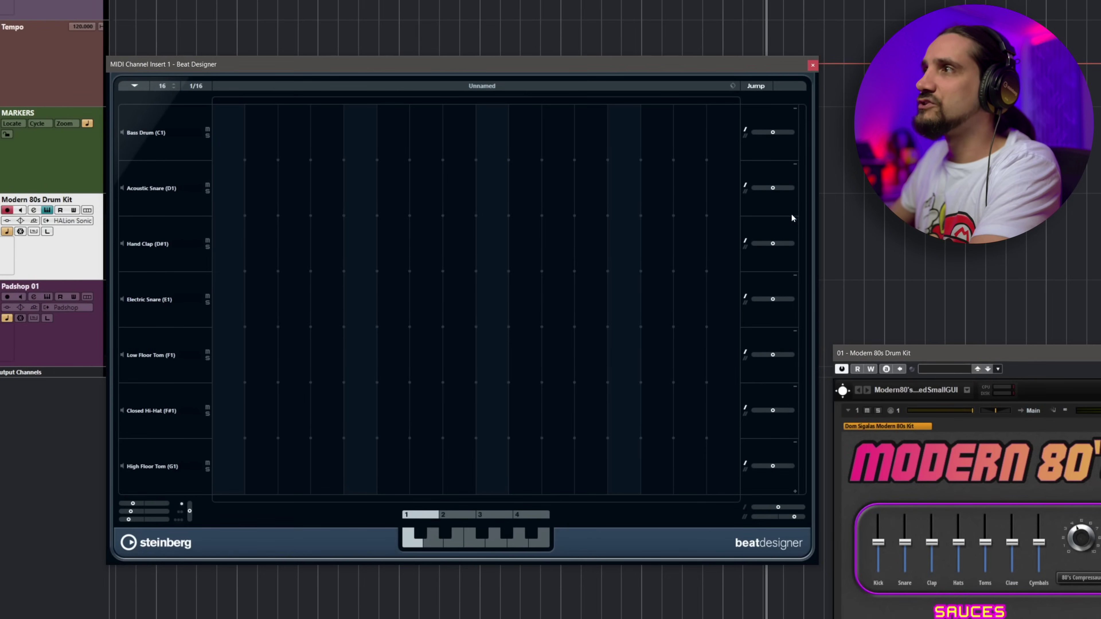
Audition the hand clap, electric snare, low floor tom, closed hi-hat and high floor tom lanes.
left_click(122, 244)
left_click(123, 299)
left_click(122, 354)
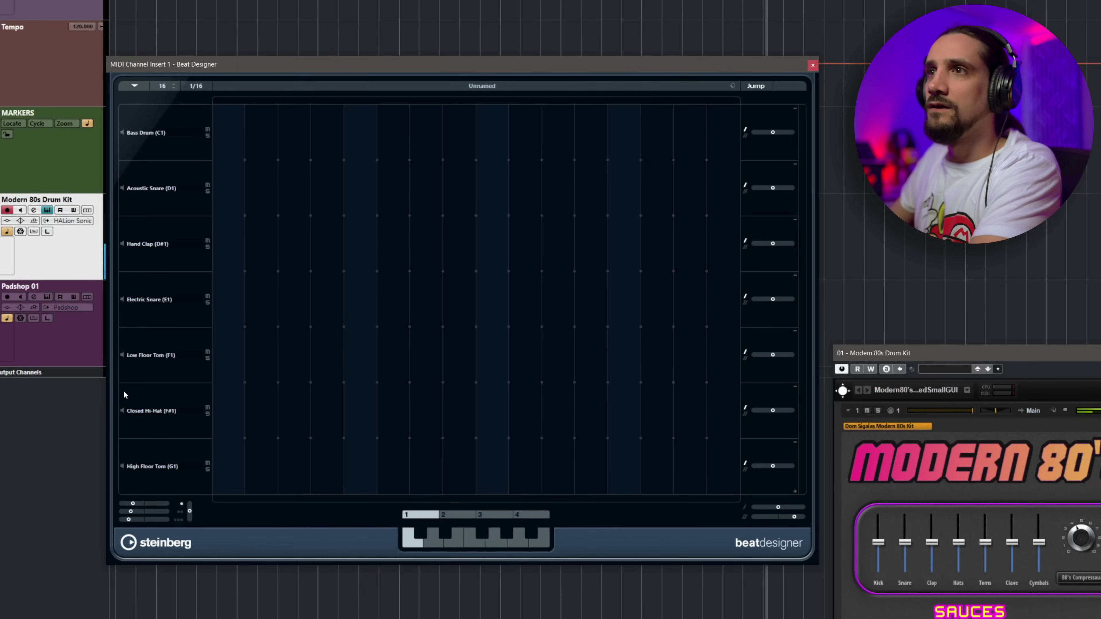
left_click(122, 411)
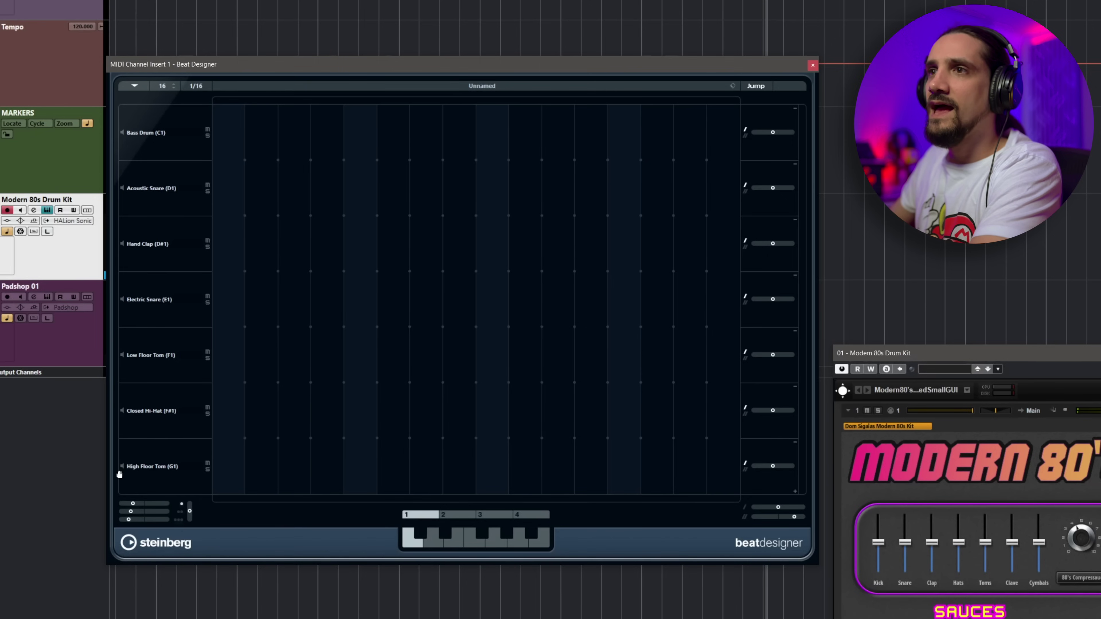
left_click(122, 464)
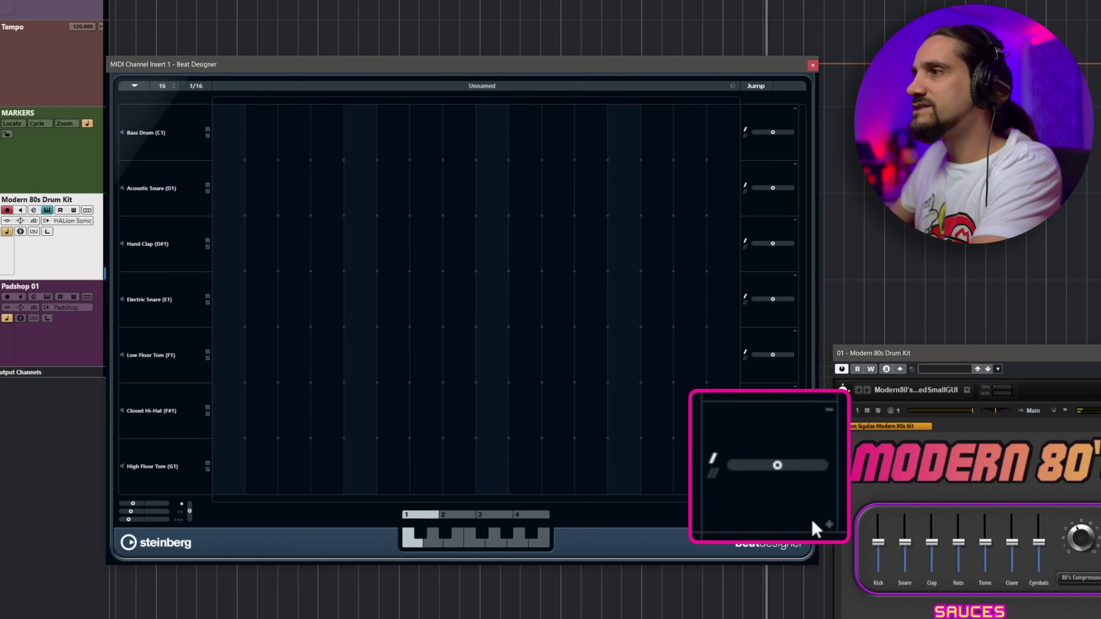
Add two instrument lanes and assign them to Low Middle Tom (B1) and Crash Cymbal 1 (C#2).
left_click(795, 491)
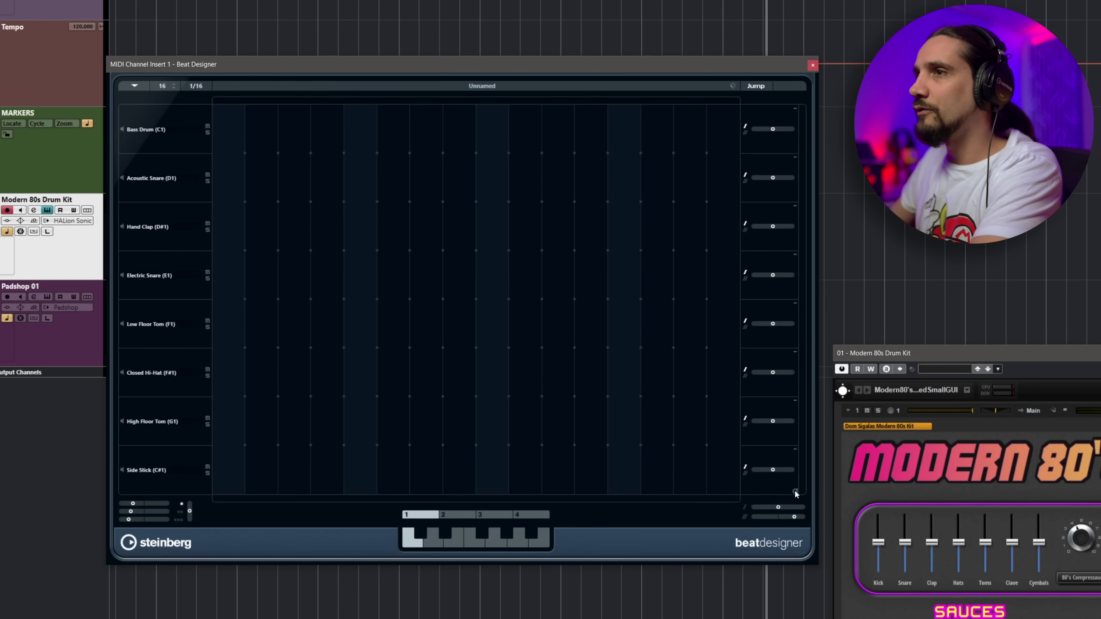
left_click(140, 471)
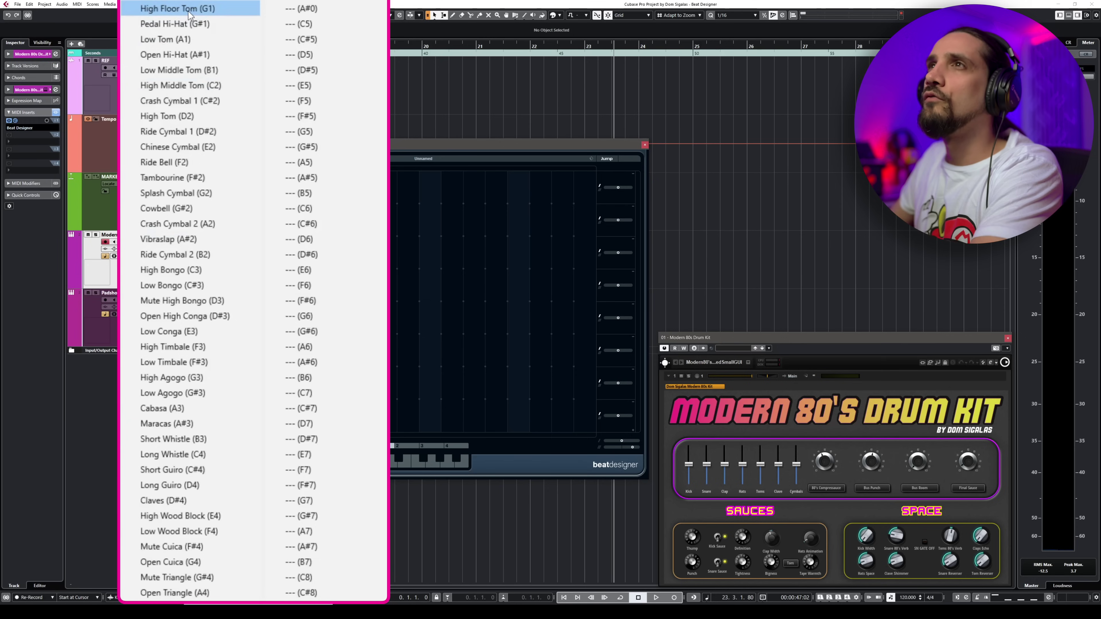
left_click(179, 70)
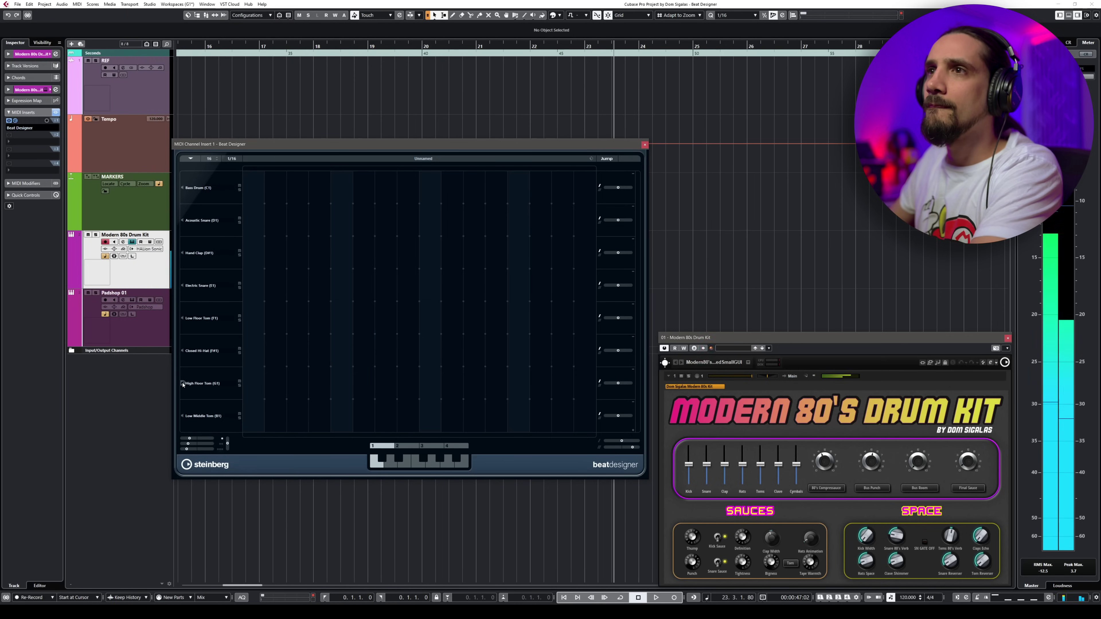
left_click(633, 432)
left_click(195, 418)
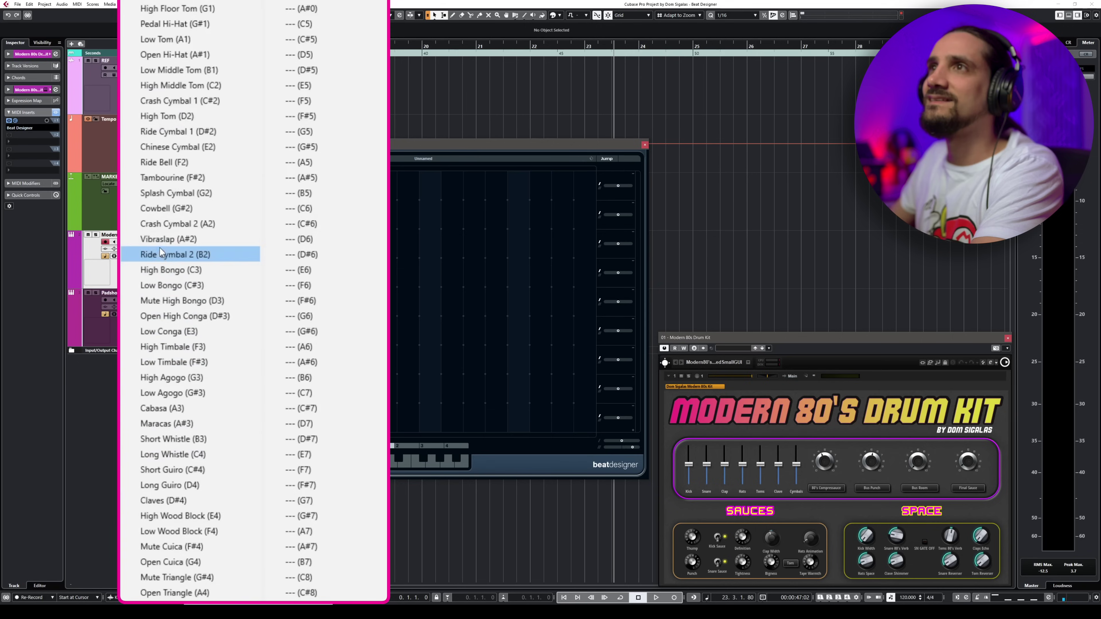
left_click(173, 101)
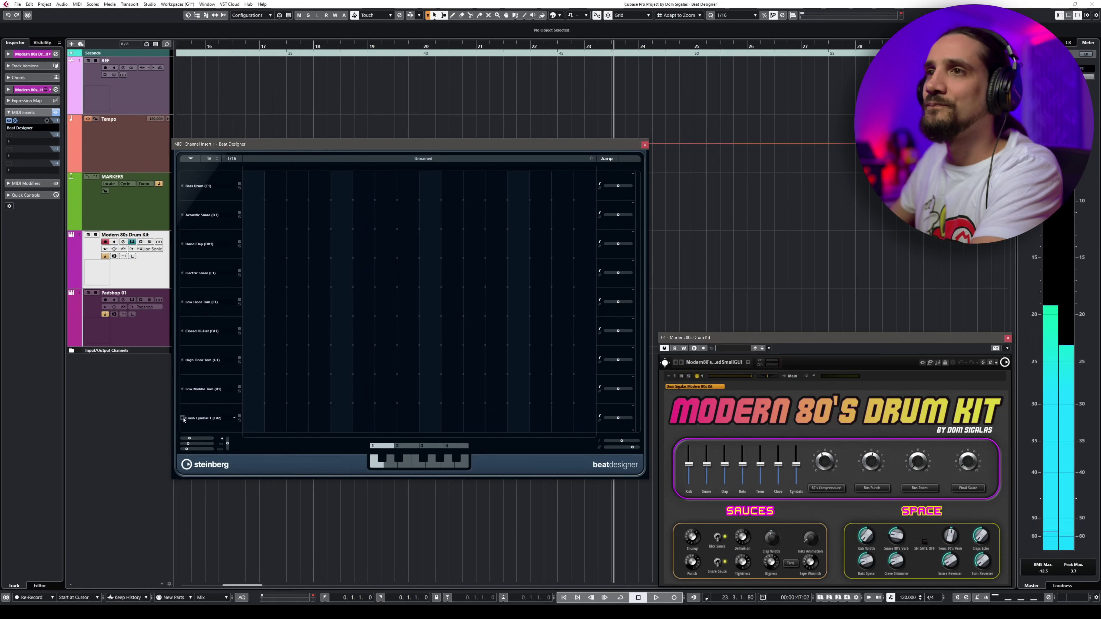
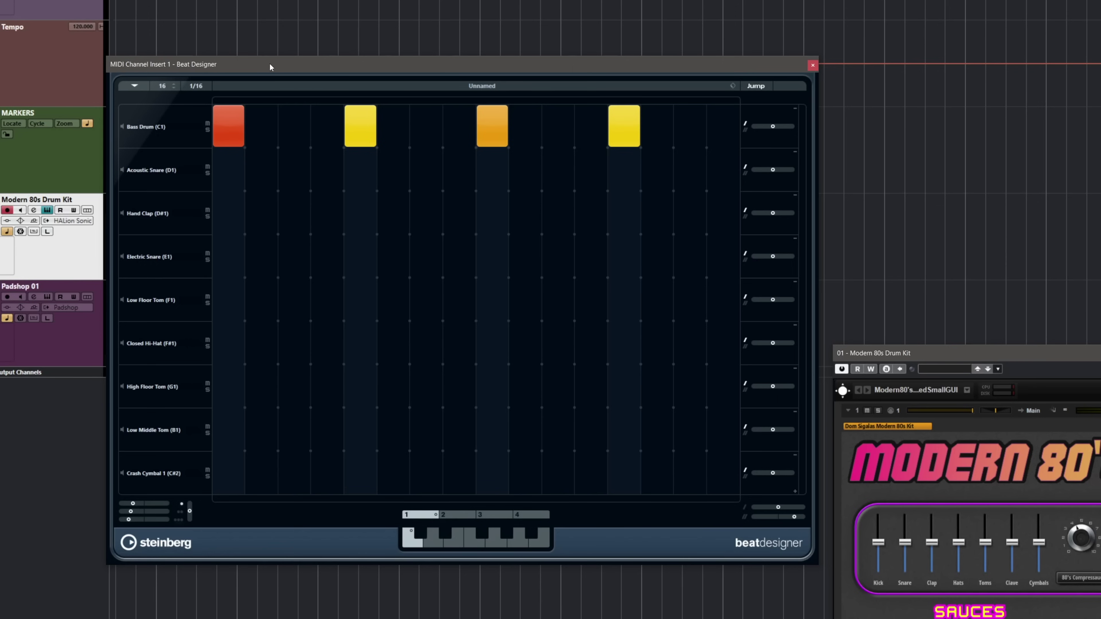
Start playback and raise the velocity of the bass drum hits on beats 1, 2 and 3 to 127.
key("space")
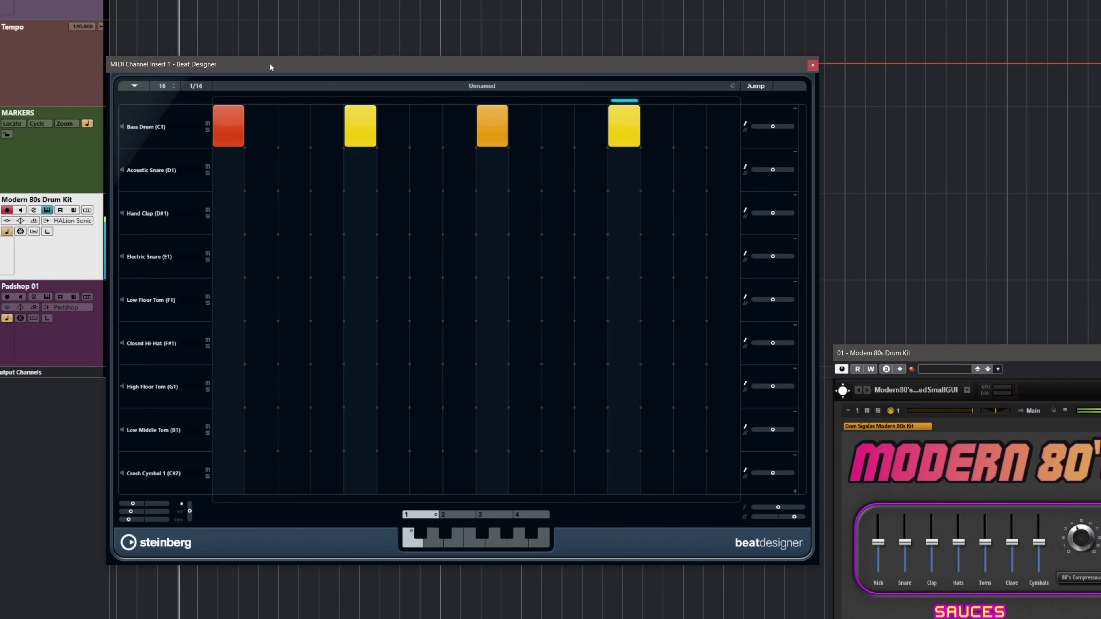
left_click_drag(359, 126, 357, 95)
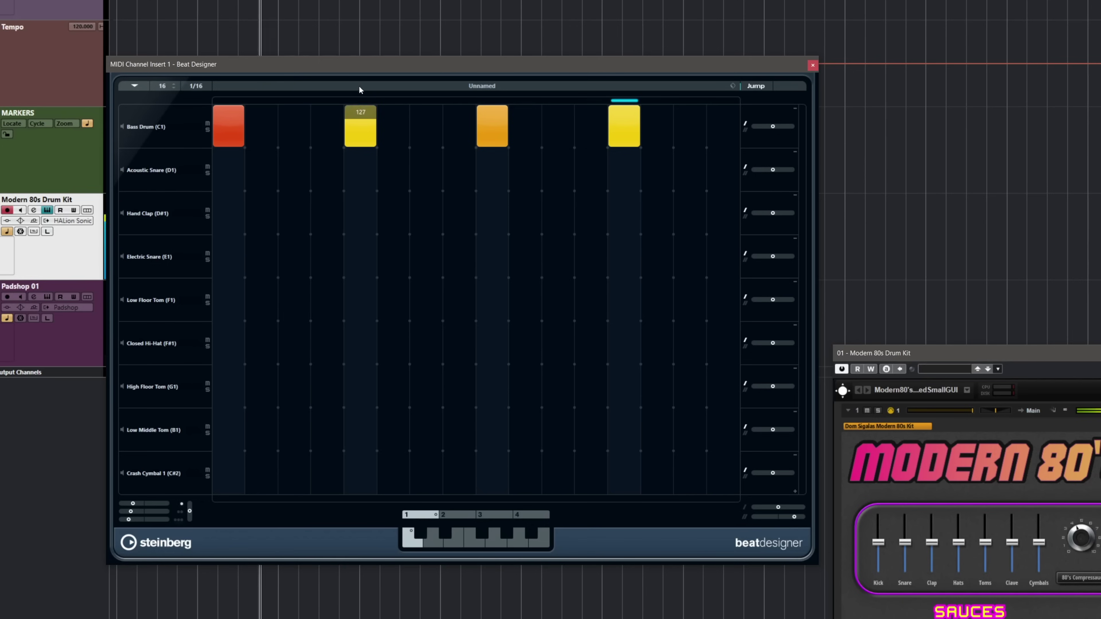
left_click_drag(472, 136, 511, 52)
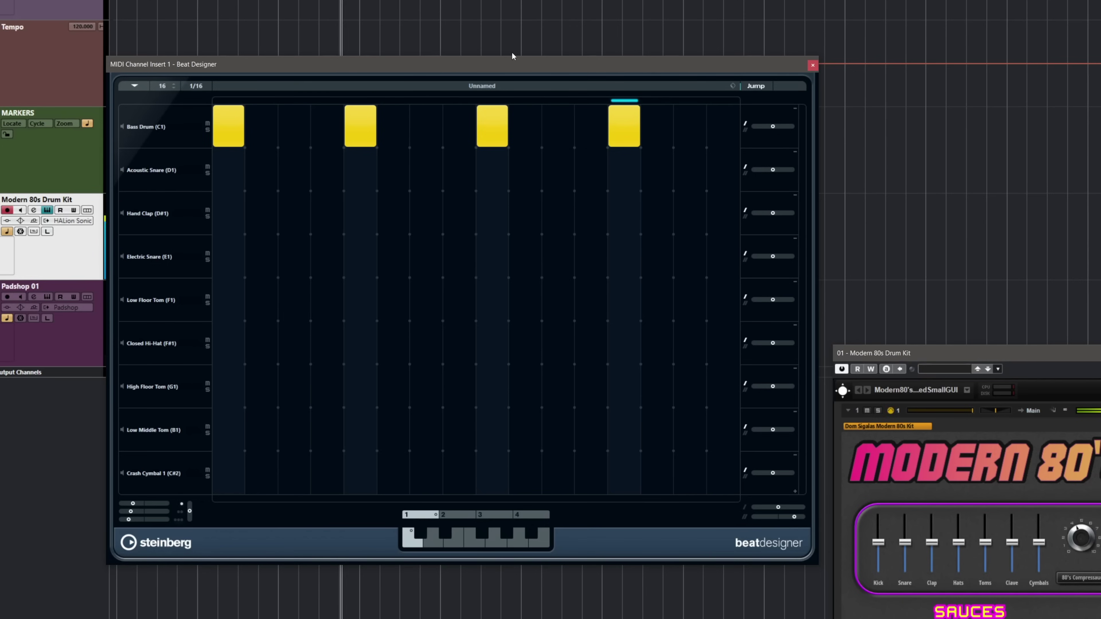
Place an extra bass drum hit on step 16 and readjust the hits on beats 1 and 3 to full velocity.
left_click_drag(655, 122, 669, 151)
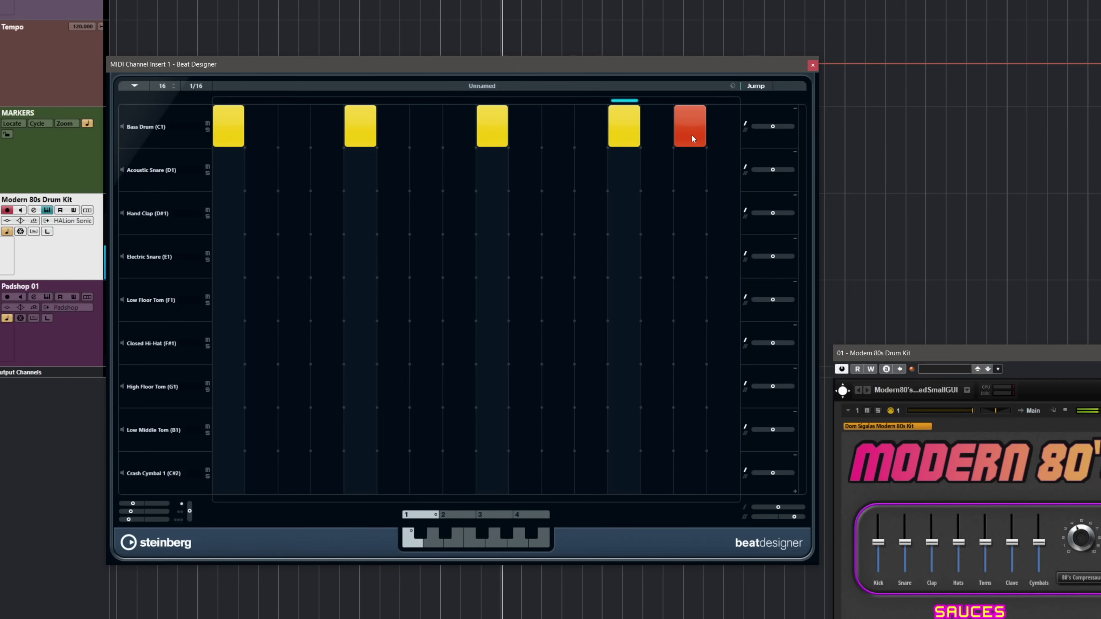
left_click(721, 126)
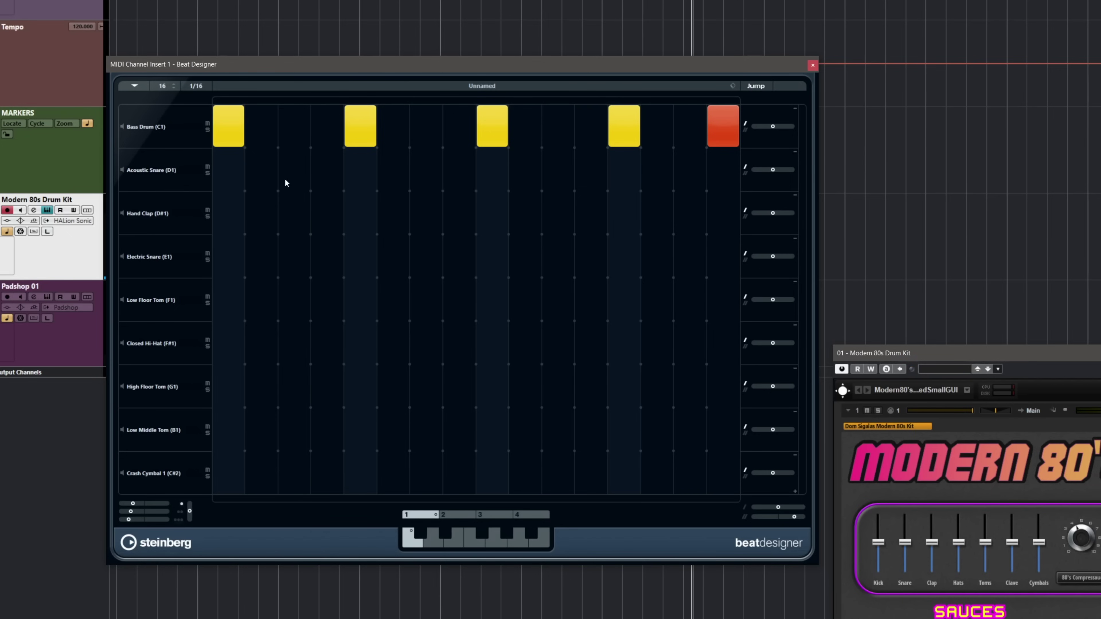
mouse_move(225, 124)
left_mouse_down()
mouse_move(229, 158)
mouse_move(227, 143)
left_mouse_up()
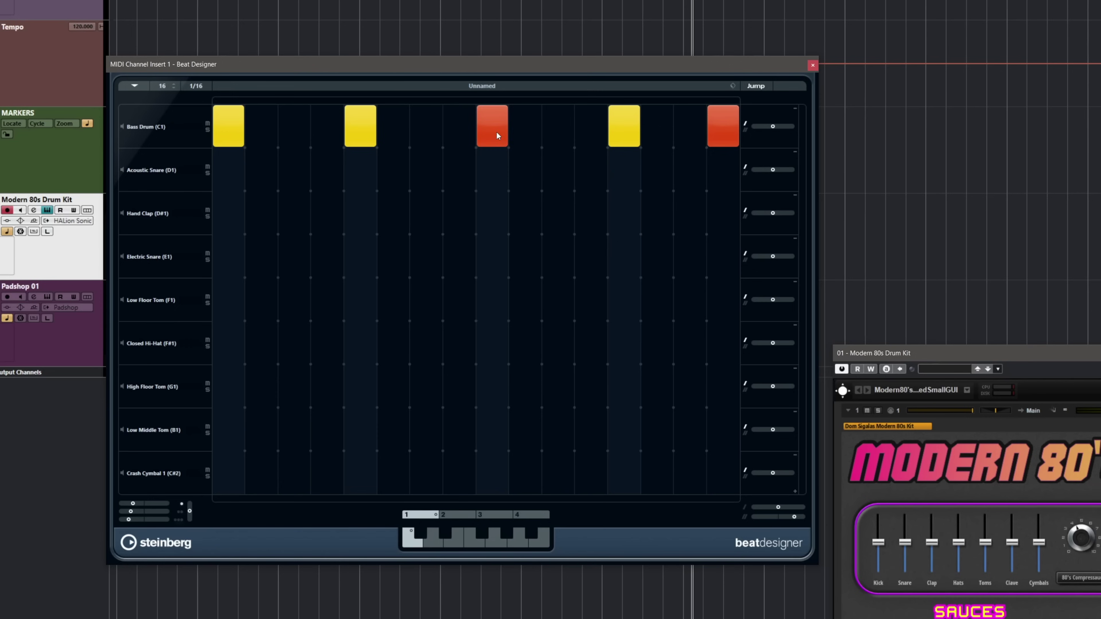
left_click_drag(496, 134, 498, 108)
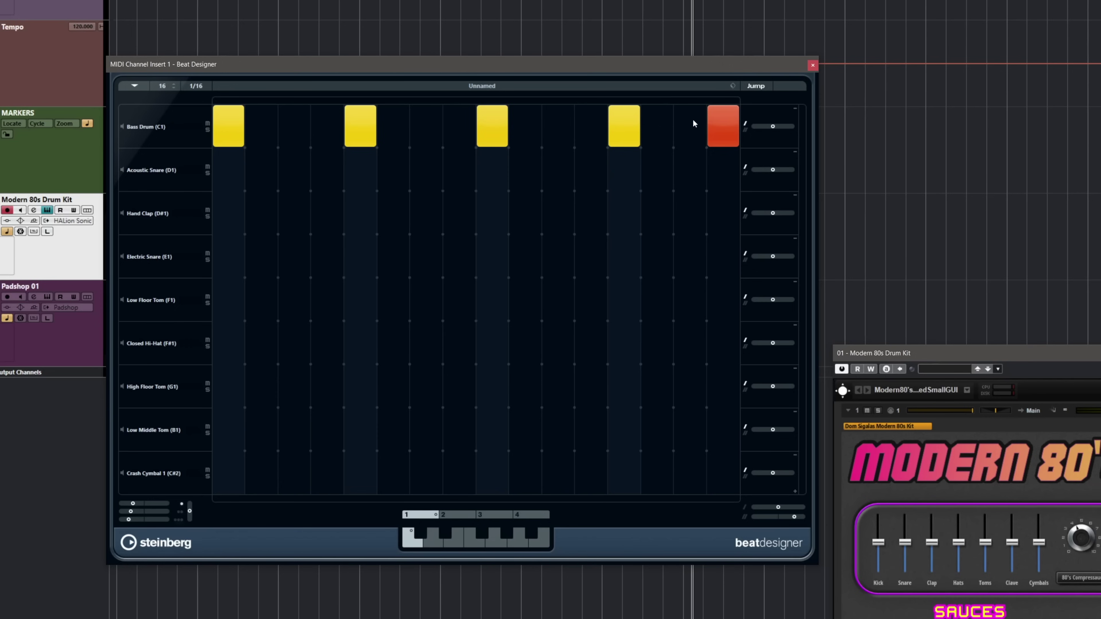
Play the pattern and add acoustic snare hits on steps 5 and 13, with a higher velocity on step 13.
key("space")
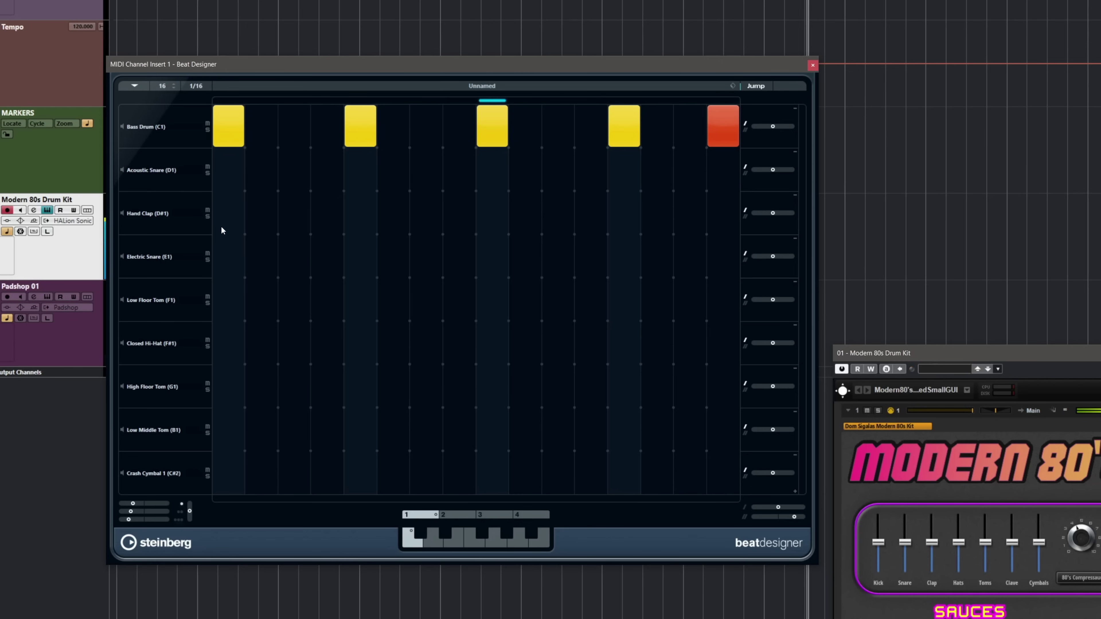
left_click(357, 166)
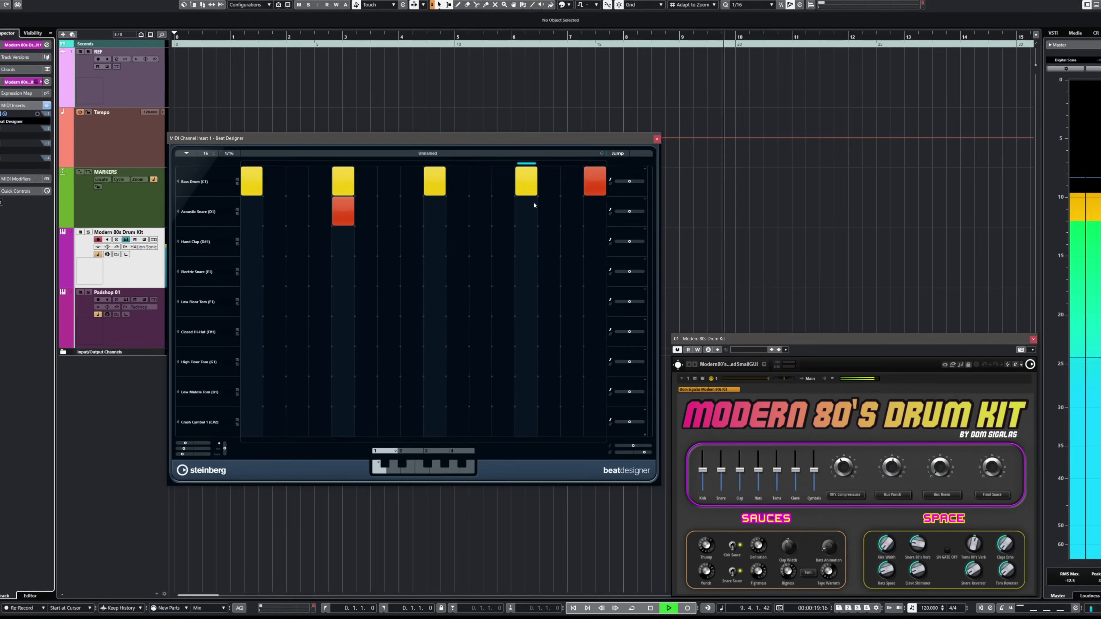
left_click(635, 161)
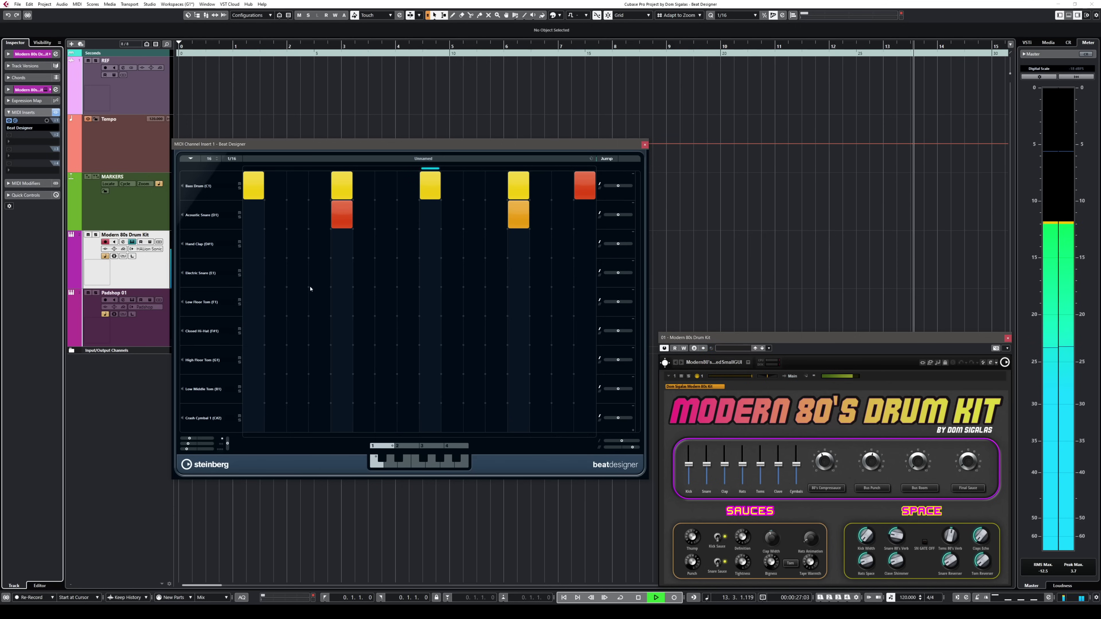
Fill all 16 closed hi-hat steps with hits, lower the whole lane's velocity together, and stop playback.
left_click_drag(259, 321, 587, 336)
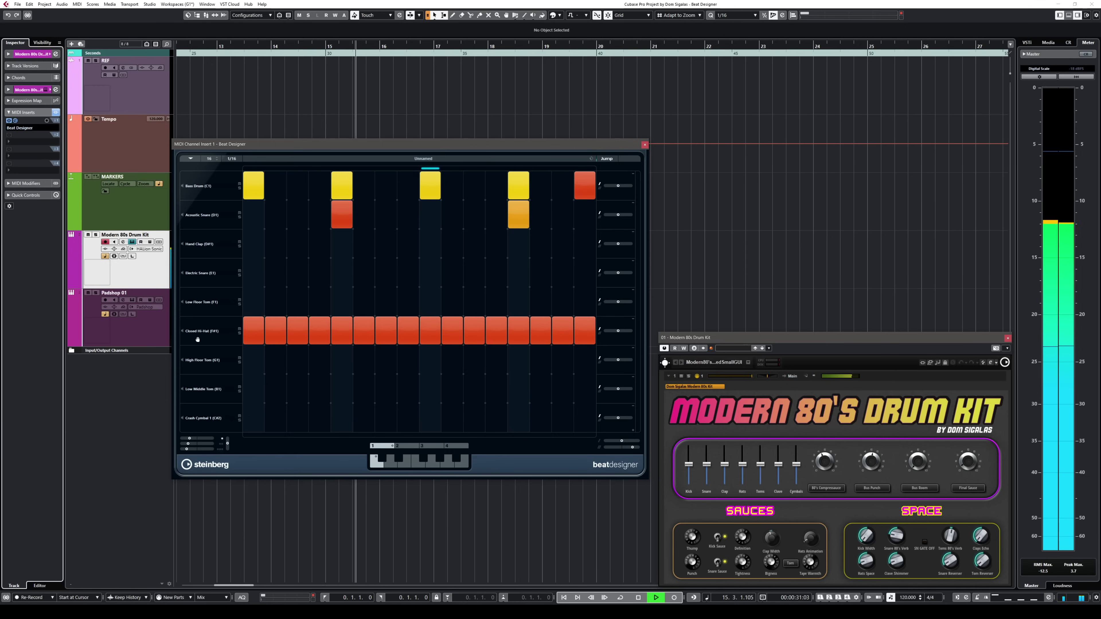
left_click_drag(251, 332, 251, 355)
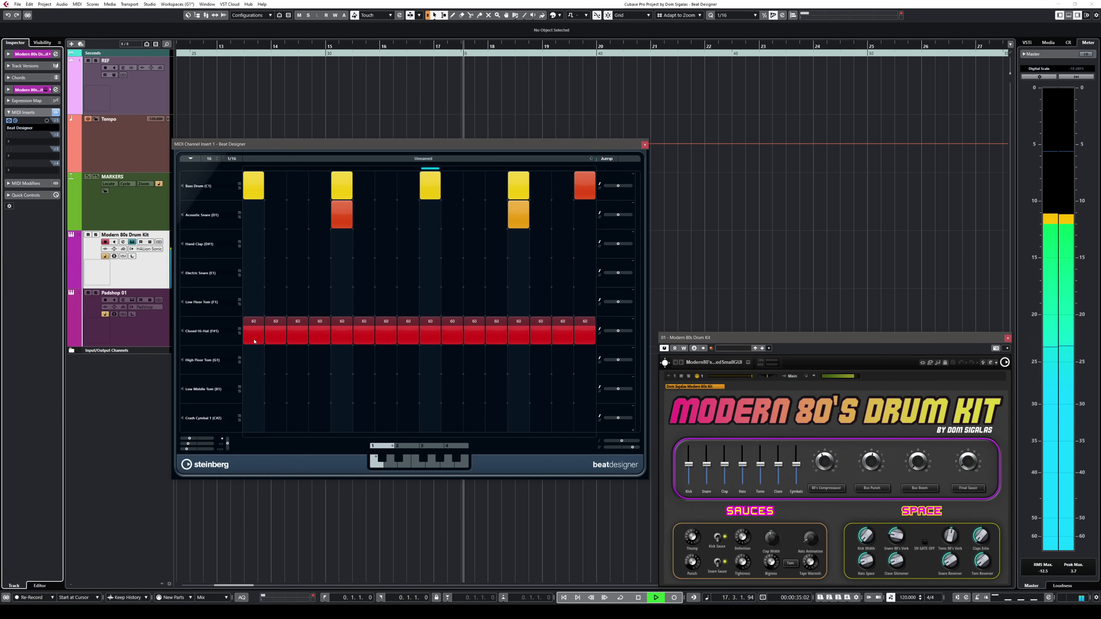
left_click_drag(251, 356, 254, 341)
key("space")
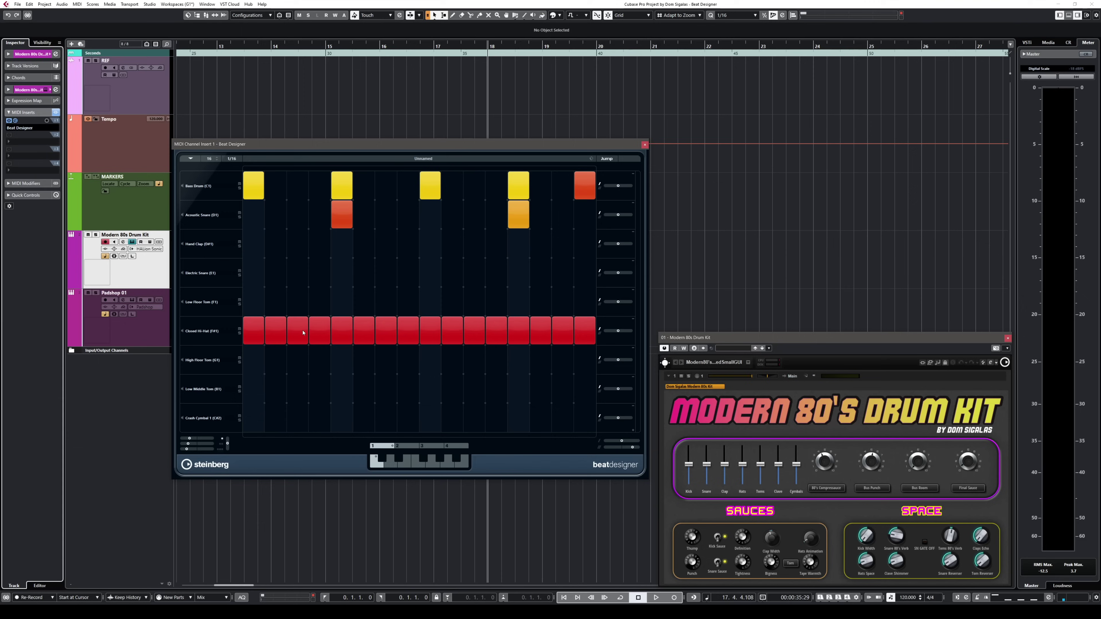
Raise the velocity of all closed hi-hat hits together, and erase the hits from the lane.
mouse_move(303, 333)
left_mouse_down()
mouse_move(588, 333)
mouse_move(244, 338)
mouse_move(457, 308)
mouse_move(564, 309)
left_mouse_up()
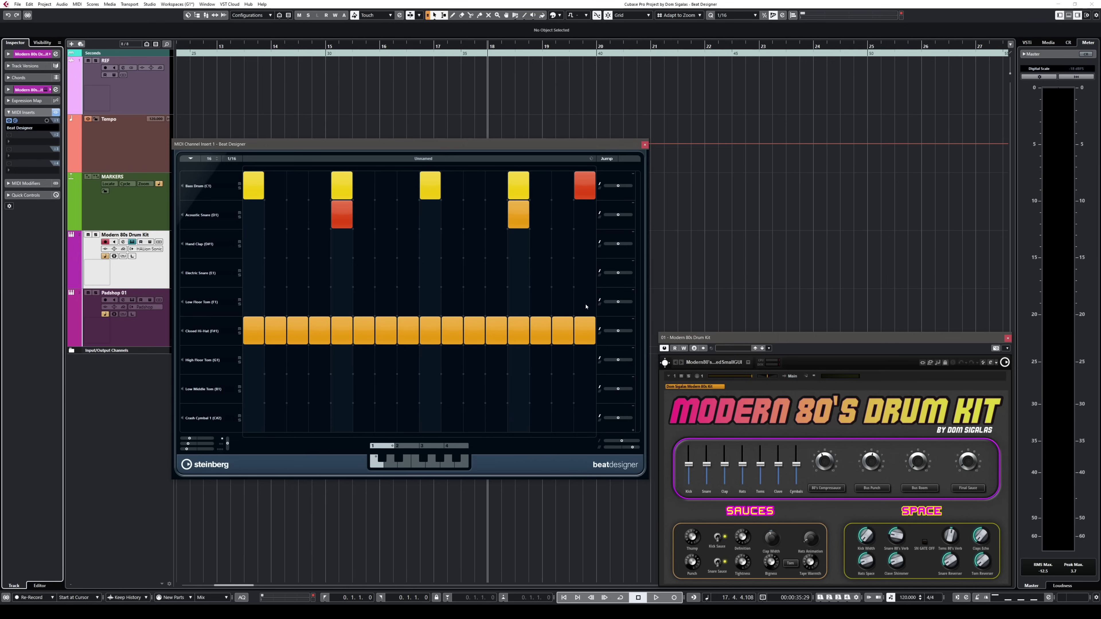
mouse_move(254, 330)
left_mouse_down()
mouse_move(507, 330)
mouse_move(578, 319)
left_mouse_up()
mouse_move(246, 340)
left_mouse_down()
mouse_move(442, 355)
mouse_move(584, 338)
mouse_move(268, 346)
left_mouse_up()
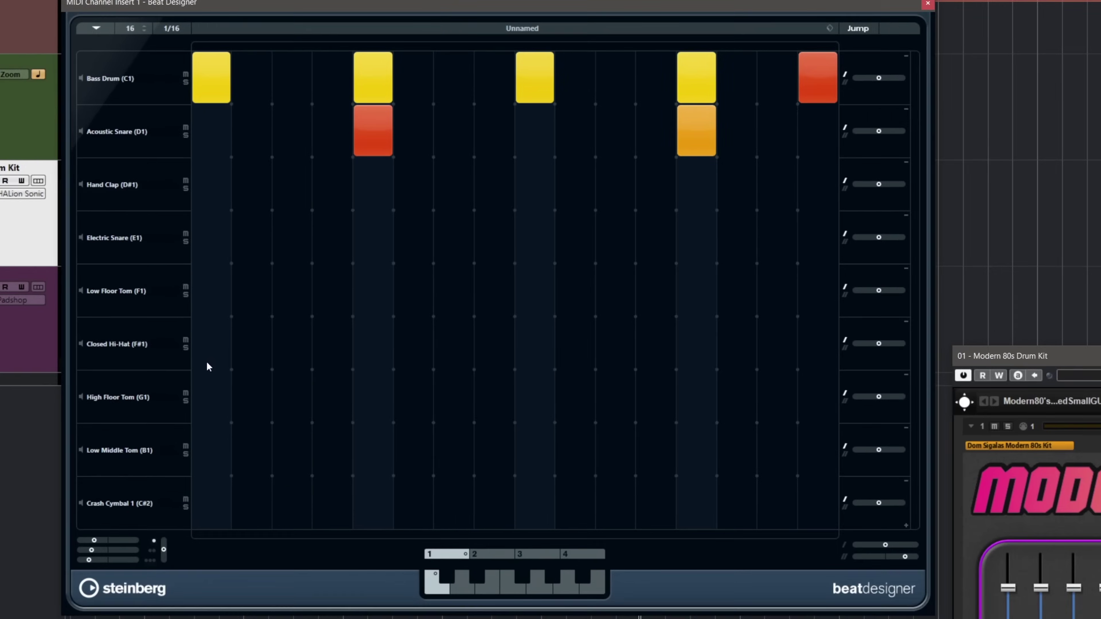
Paint a run of low-velocity hits along the closed hi-hat lane and erase them again.
left_click(257, 342)
left_click_drag(214, 369, 743, 367)
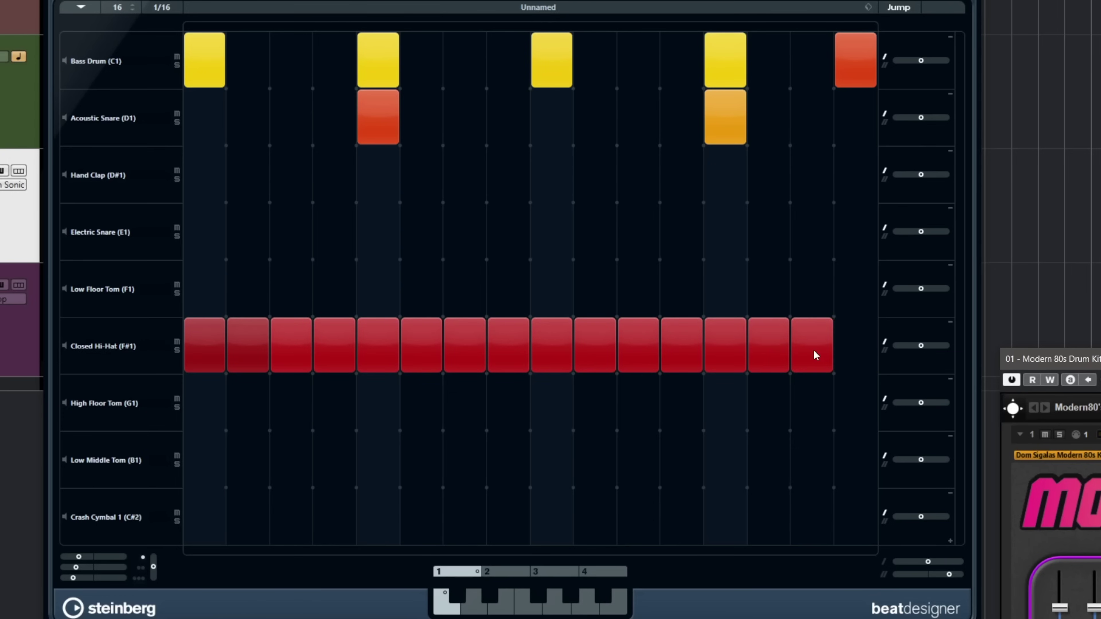
mouse_move(844, 347)
left_mouse_down()
mouse_move(439, 365)
mouse_move(268, 351)
left_mouse_up()
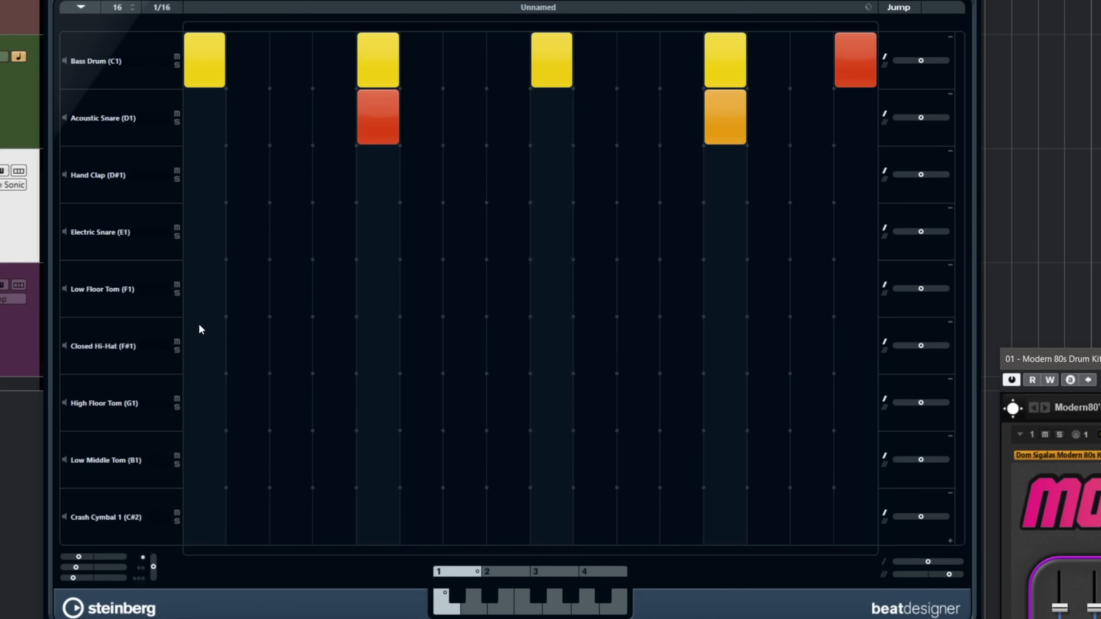
Fill all 16 closed hi-hat steps with hits, then clear the lane and repaint it with hits at a different uniform velocity.
left_click_drag(226, 326, 872, 314)
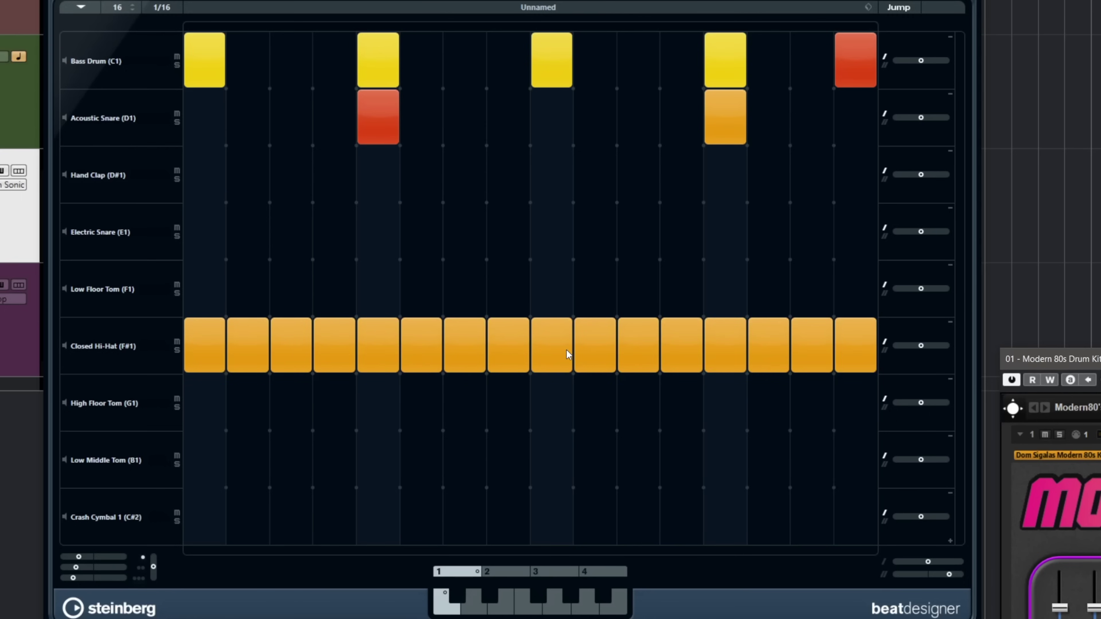
mouse_move(264, 353)
left_mouse_down()
mouse_move(379, 366)
mouse_move(456, 355)
mouse_move(479, 367)
mouse_move(861, 363)
mouse_move(260, 356)
mouse_move(133, 372)
left_mouse_up()
left_click_drag(202, 344, 893, 362)
left_click(194, 334)
mouse_move(196, 338)
left_mouse_down()
mouse_move(221, 324)
mouse_move(779, 300)
mouse_move(943, 258)
left_mouse_up()
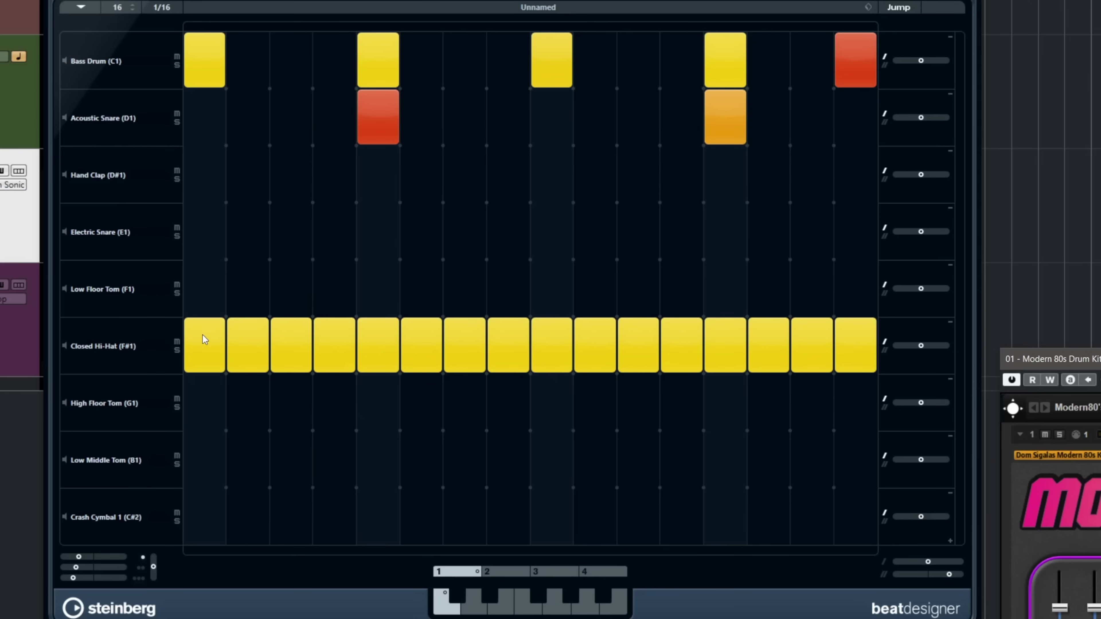
Set the first closed hi-hat hit's velocity to 85, and adjust the velocity of the whole lane together before stopping playback.
left_click_drag(200, 343, 198, 376)
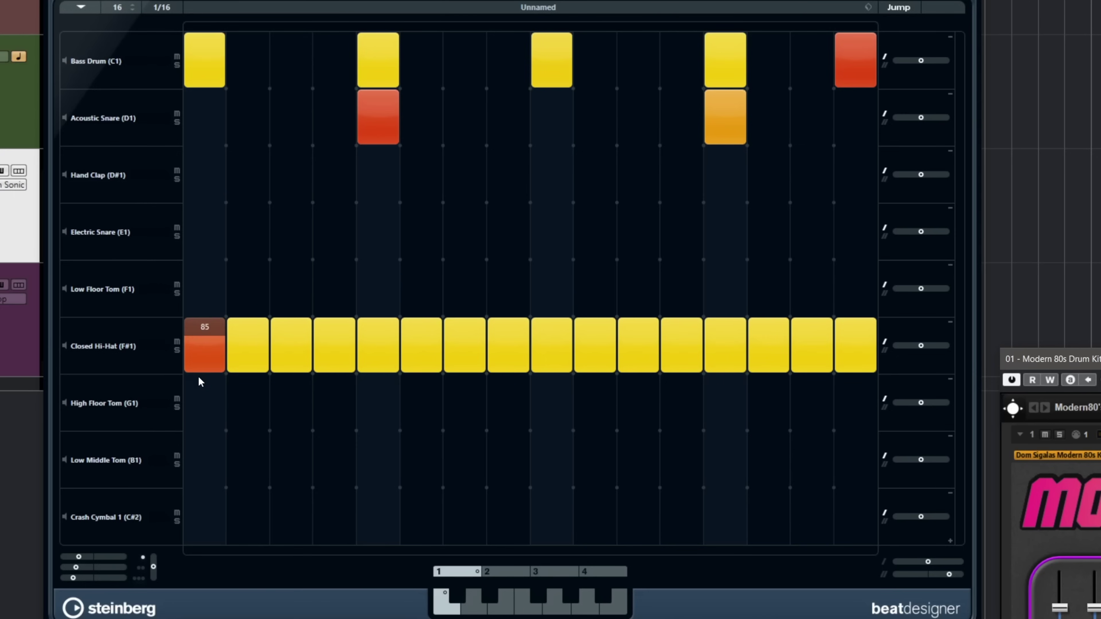
mouse_move(198, 376)
left_mouse_down()
mouse_move(846, 370)
mouse_move(848, 394)
mouse_move(850, 379)
left_mouse_up()
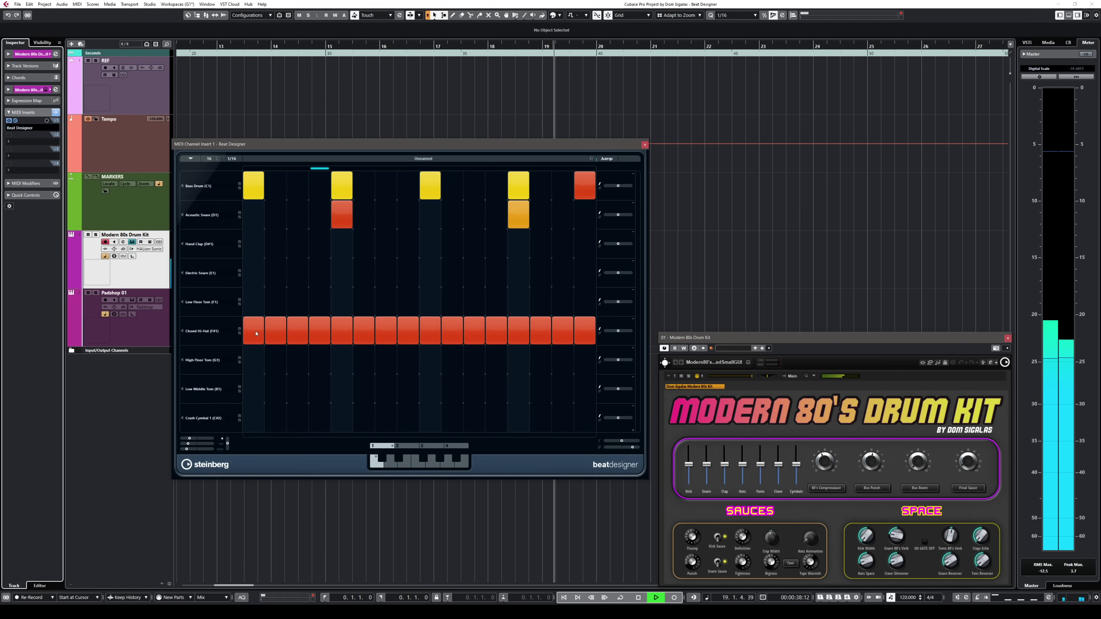
left_click_drag(425, 332, 219, 360)
key("space")
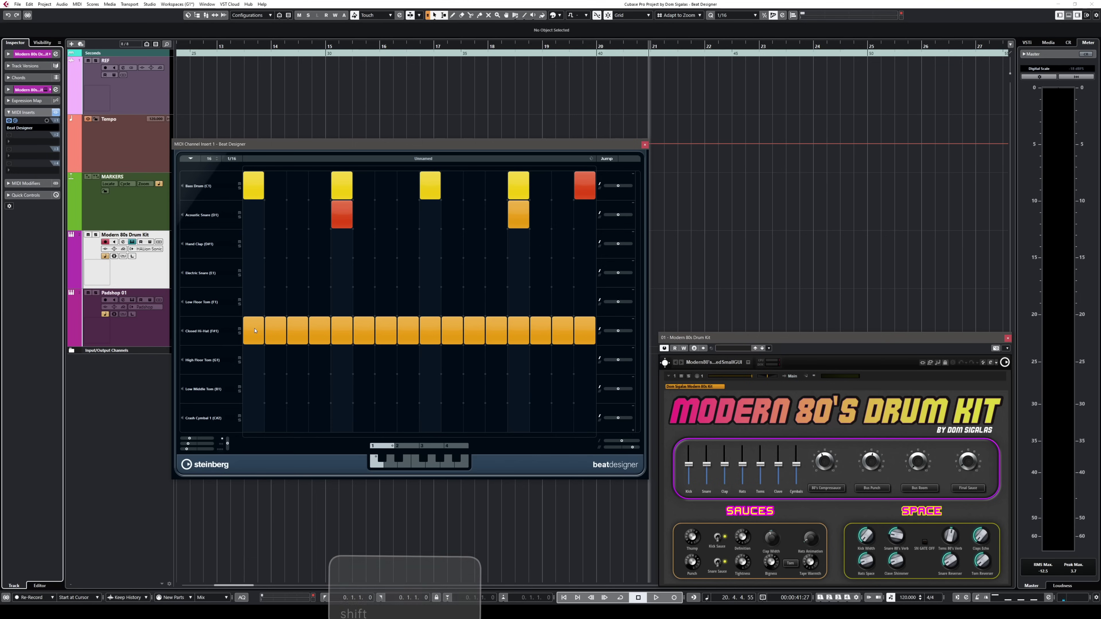
Vary the velocities of the individual closed hi-hat hits across the lane for a less uniform pattern.
key("shift")
left_click_drag(253, 331, 252, 334)
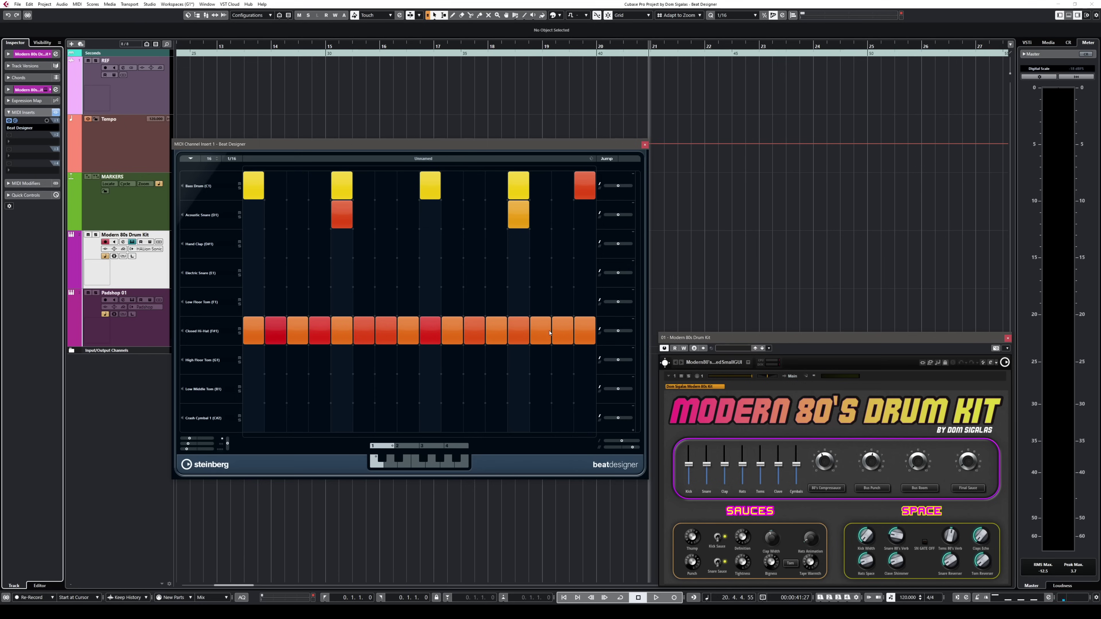
left_click_drag(315, 325, 262, 333)
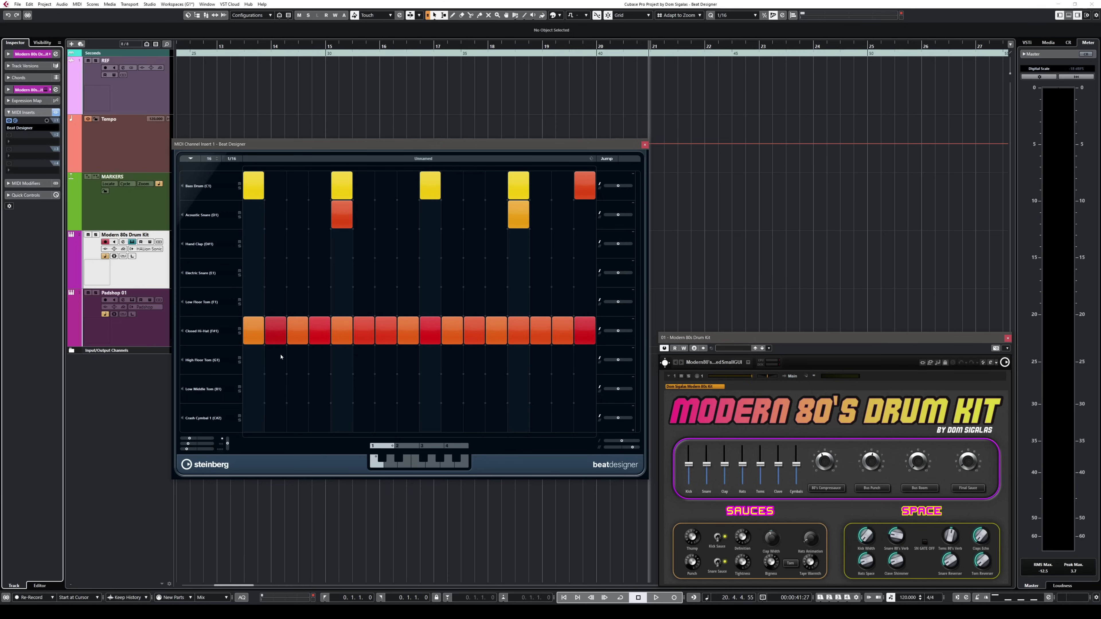
Play the pattern from the start, set the drum kit's snare Punch to 6.8, and adjust the snare Tightness.
key("Home")
key("space")
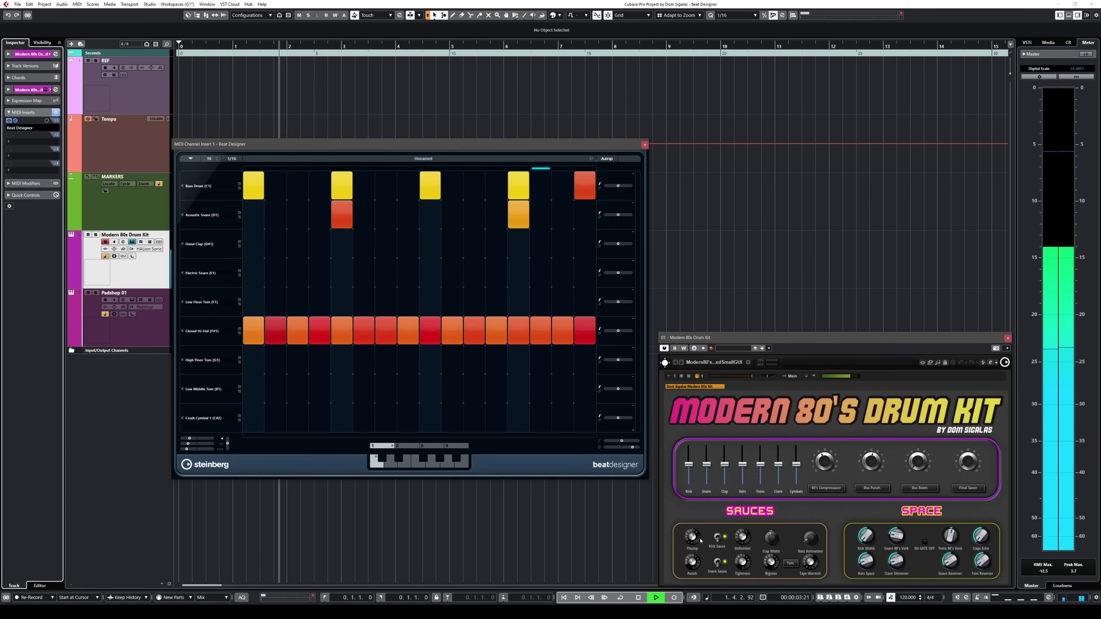
mouse_move(691, 564)
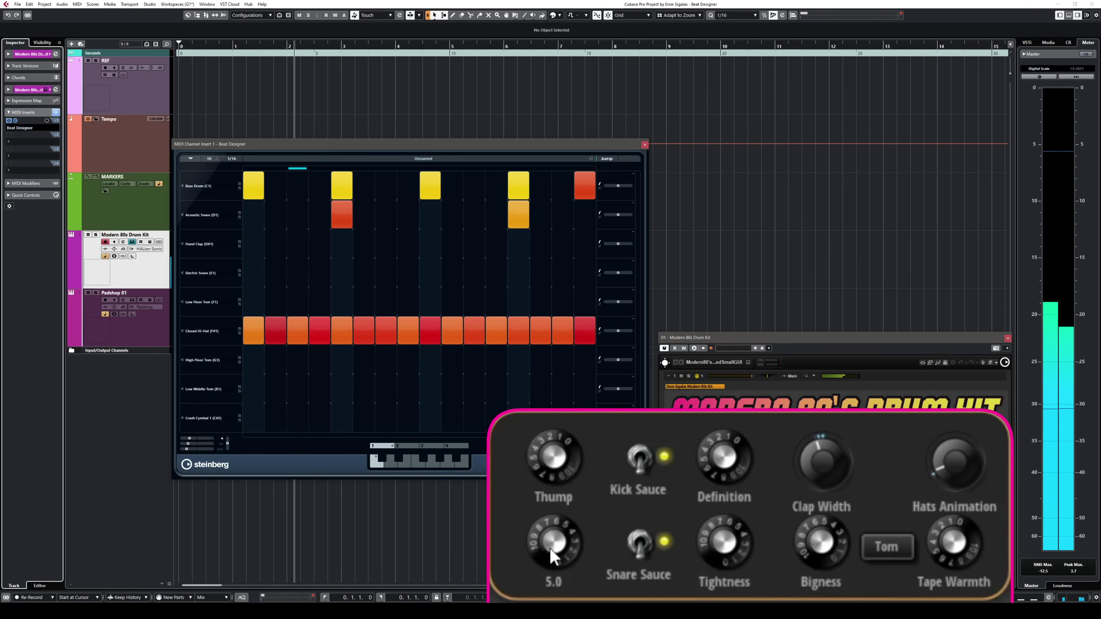
left_click_drag(550, 557, 555, 544)
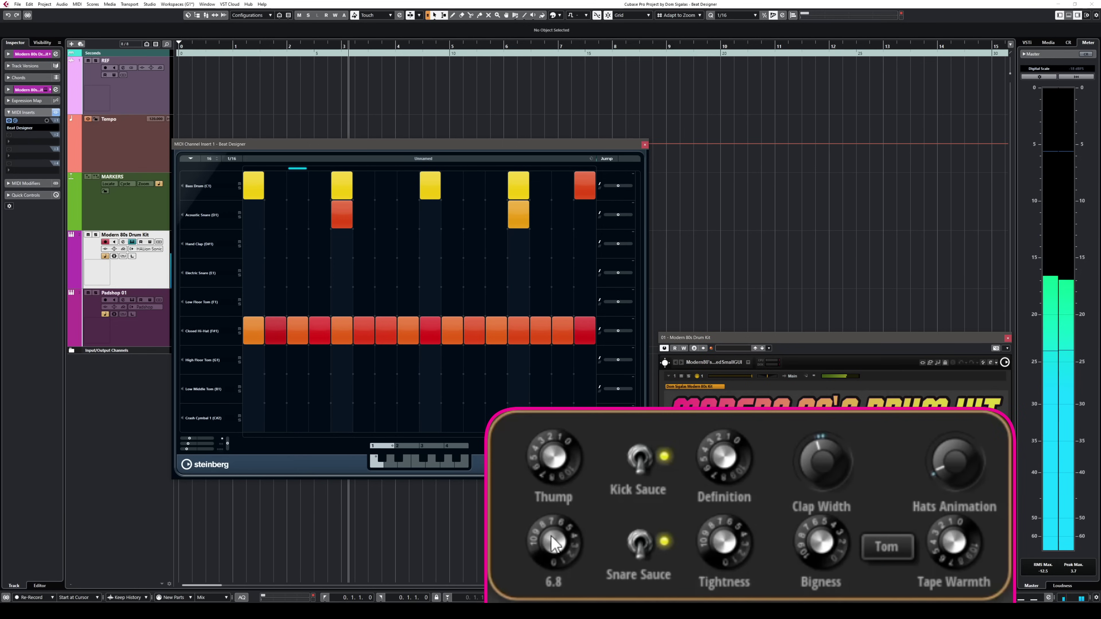
left_click_drag(749, 539, 730, 565)
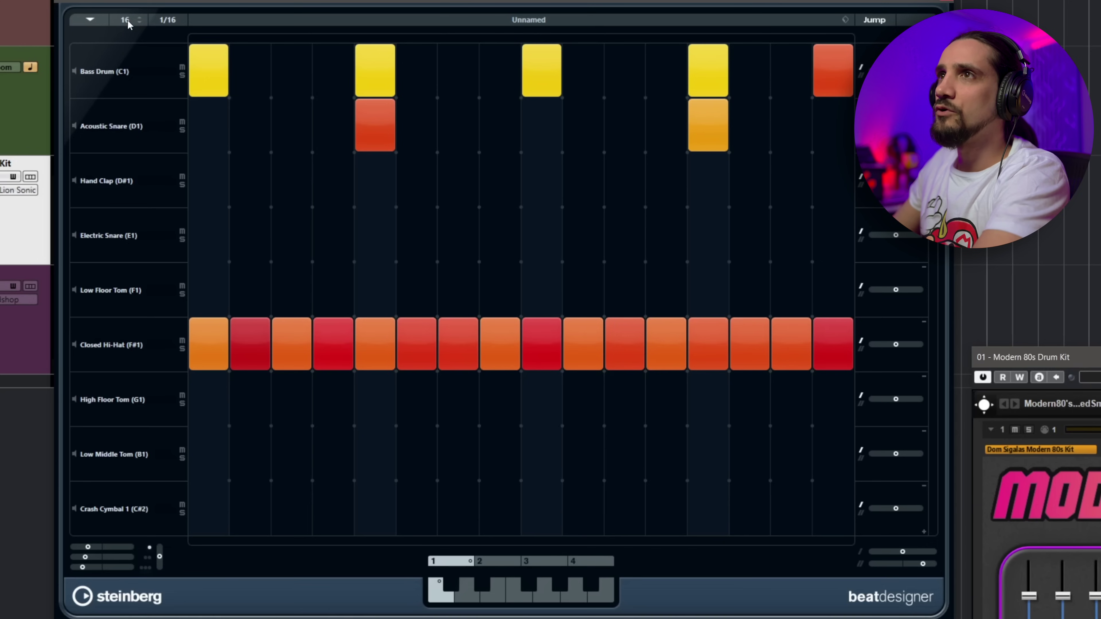
Raise the pattern's number of steps to 64, and reduce it to 12.
scroll(131, 18, "up", 4)
scroll(131, 19, "up", 11)
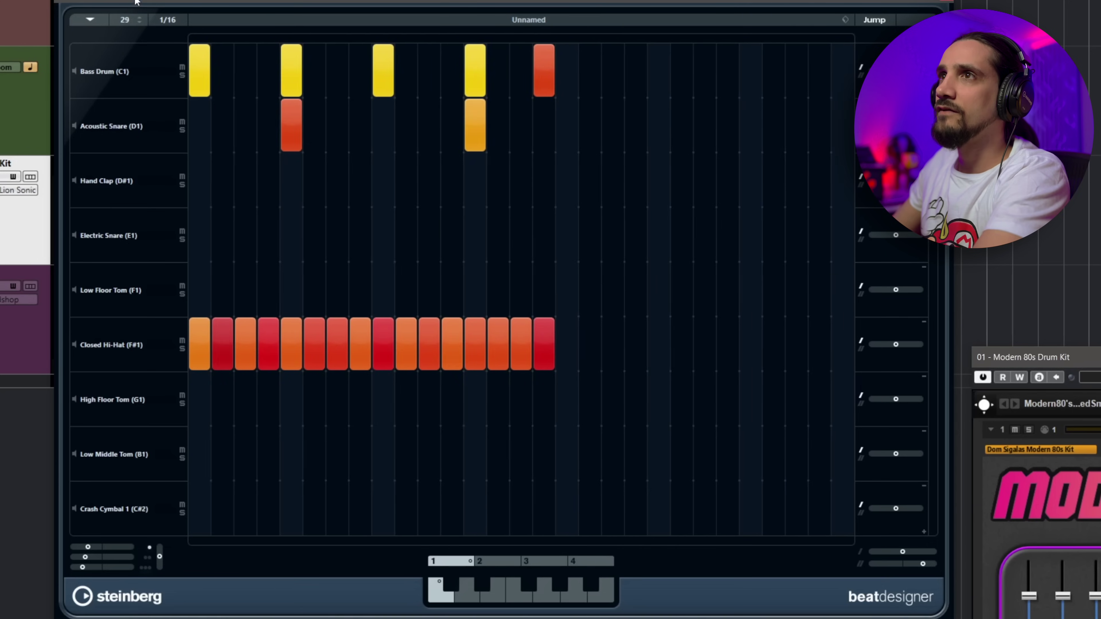
scroll(132, 19, "up", 1)
scroll(130, 18, "up", 20)
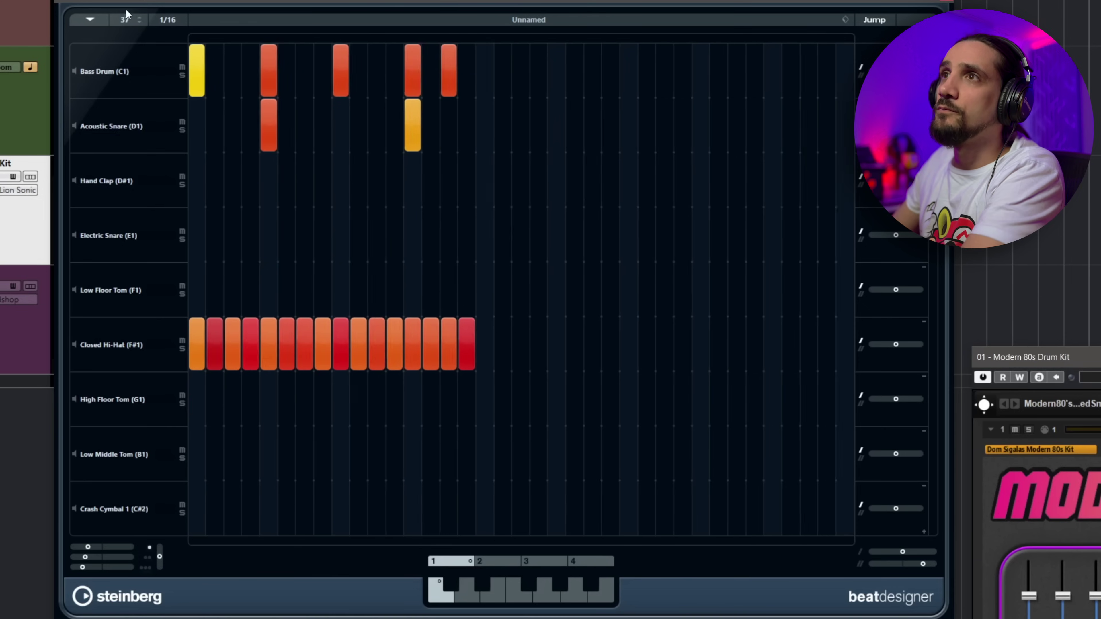
scroll(130, 19, "up", 3)
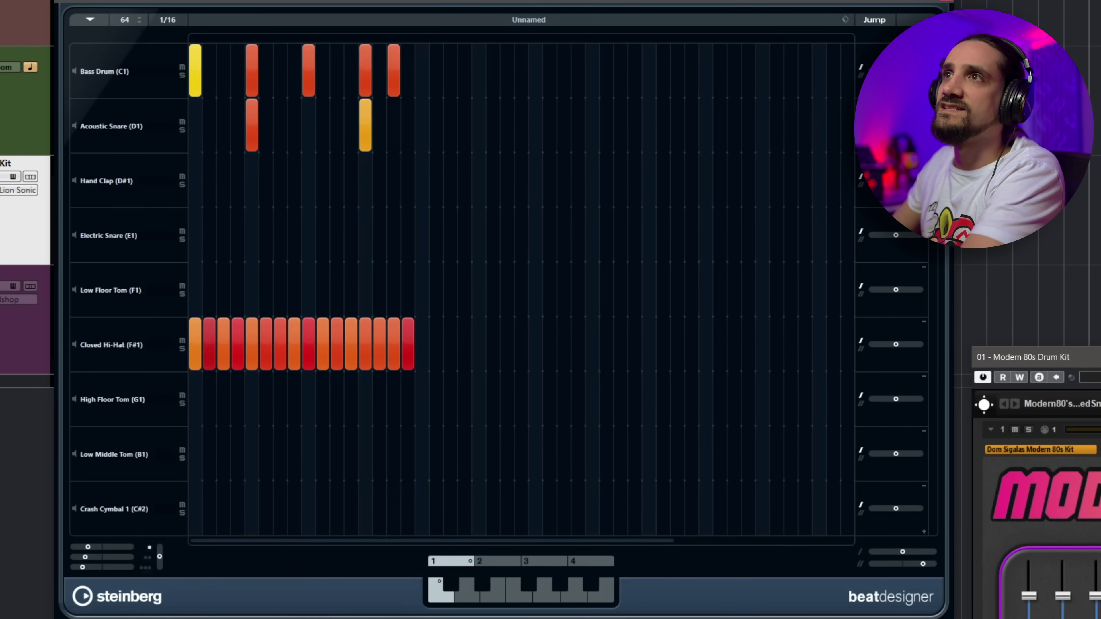
scroll(139, 19, "down", 20)
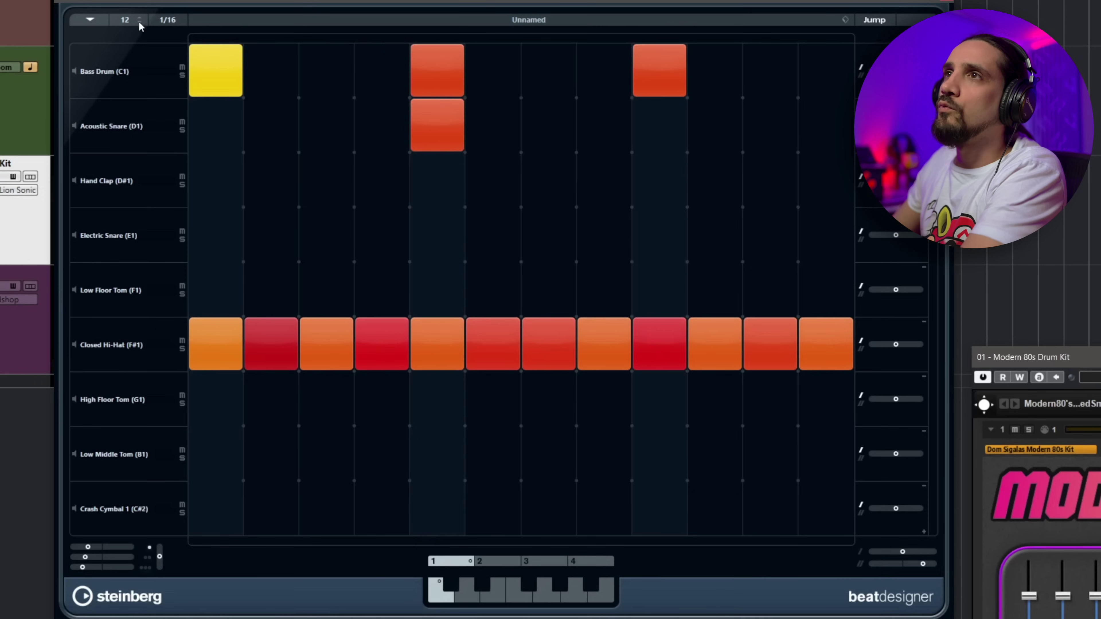
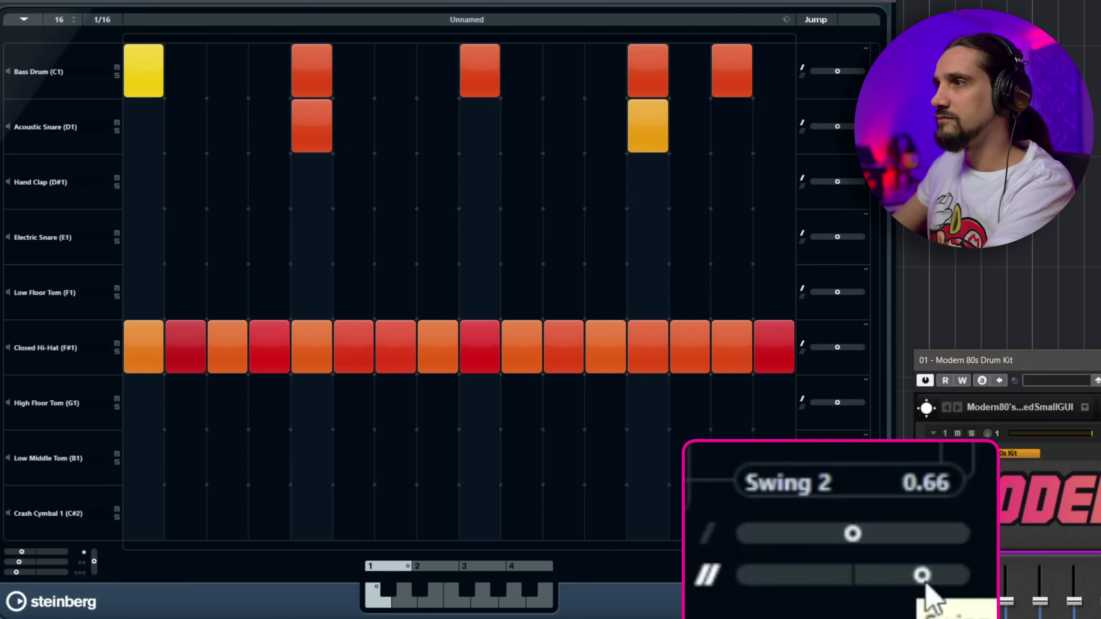
Apply Swing 2 to the closed hi-hat lane, push its lane offset to the maximum during playback, and reset the offset.
left_click(801, 351)
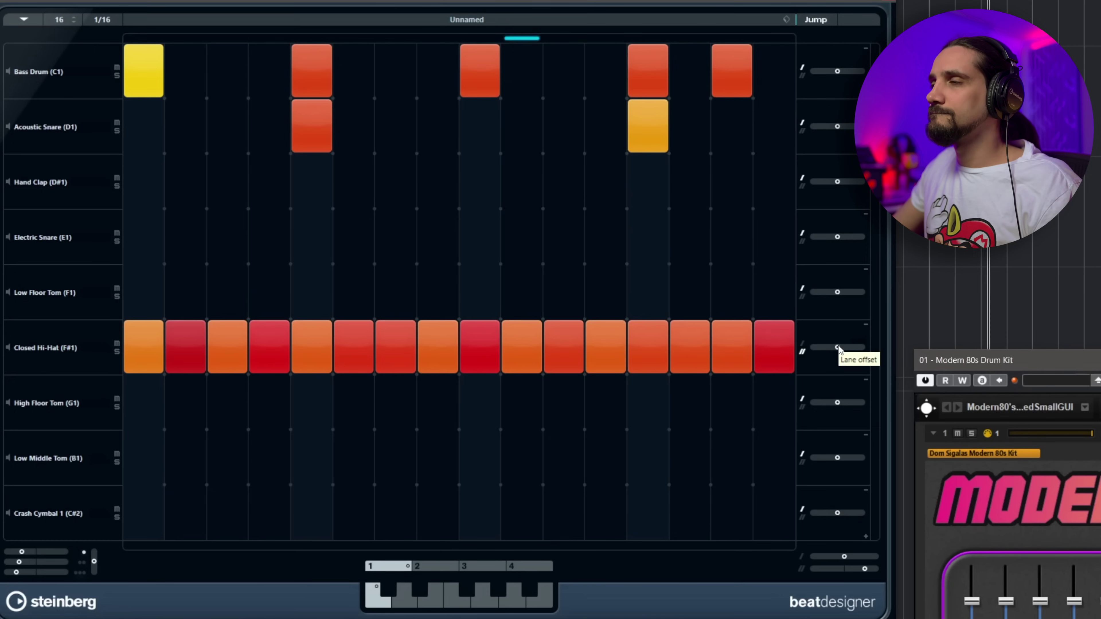
left_click_drag(839, 347, 861, 346)
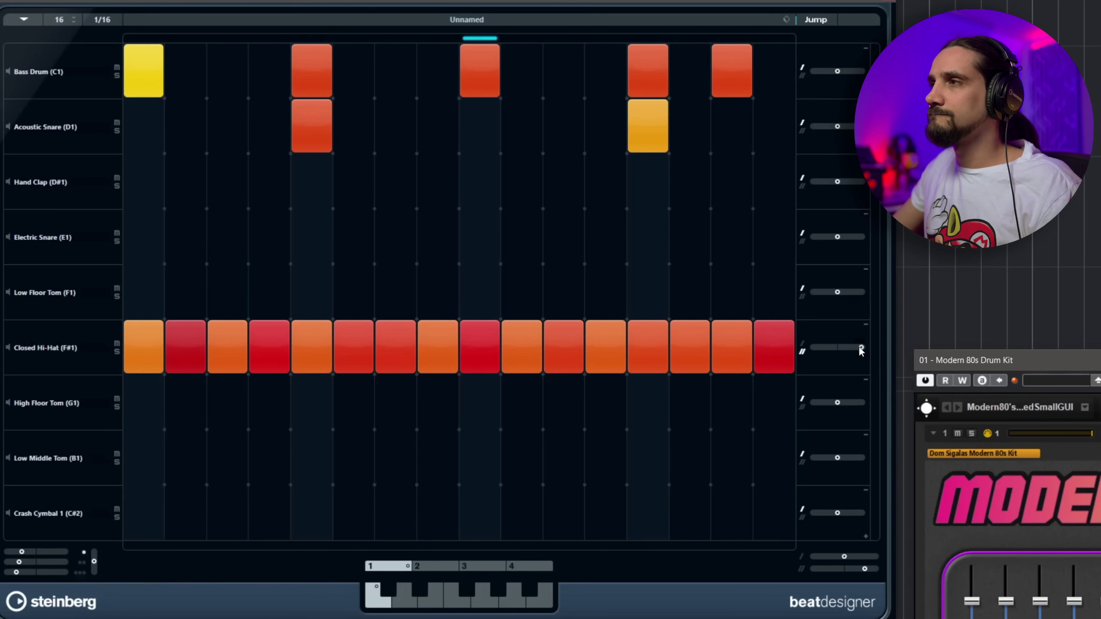
left_click(860, 347, "ctrl")
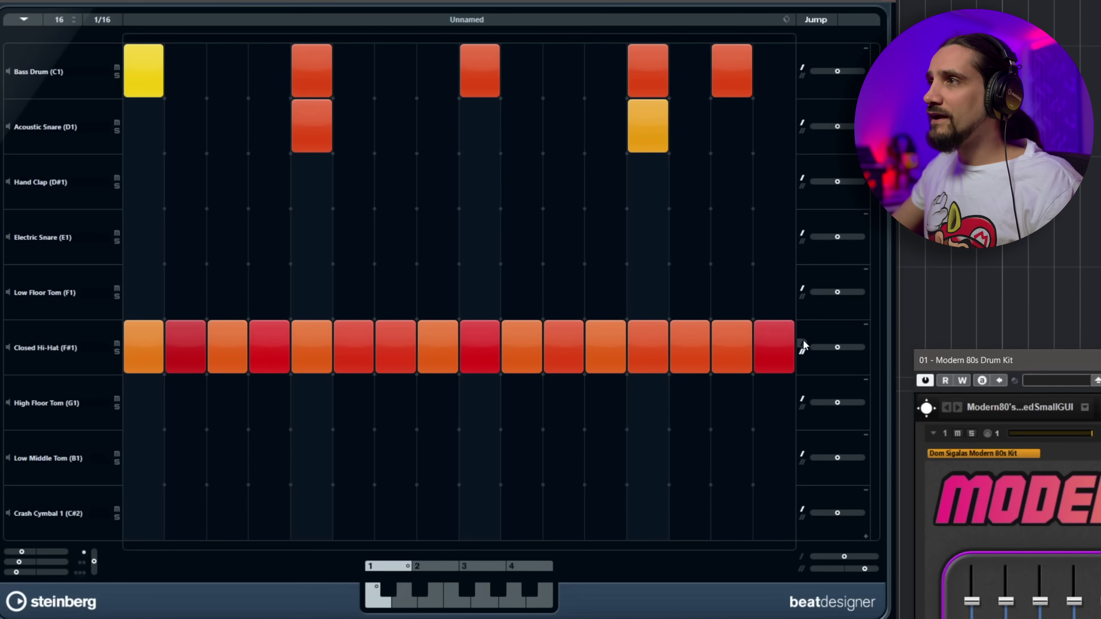
Raise the Swing 1 amount while the pattern plays, and reset it to its default of 0.00.
mouse_move(845, 553)
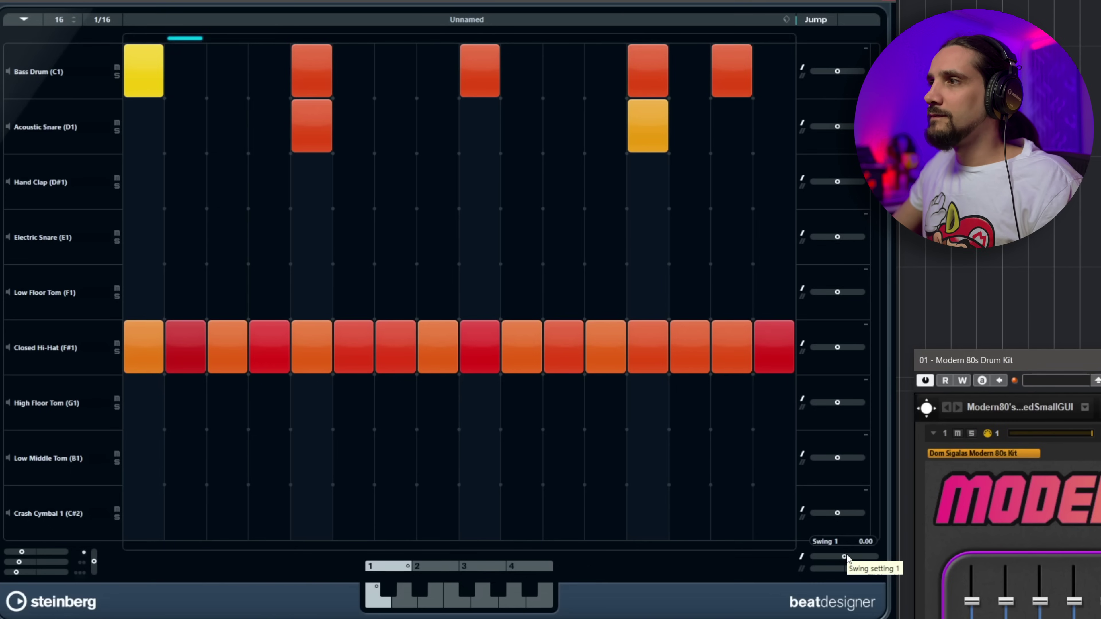
left_click_drag(846, 555, 887, 542)
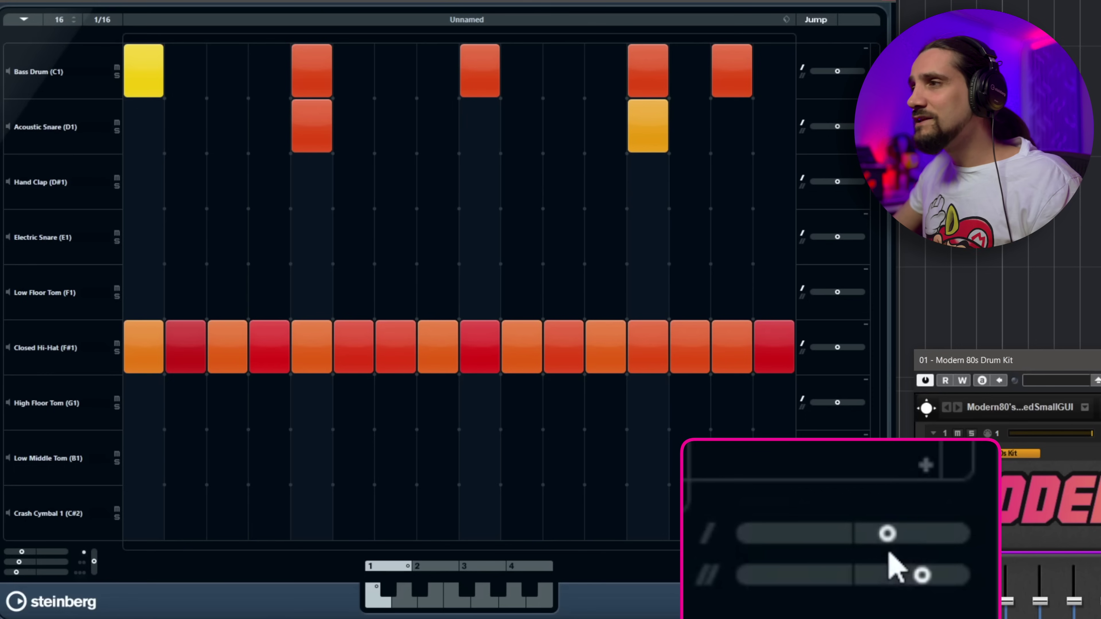
left_click(883, 542, "ctrl")
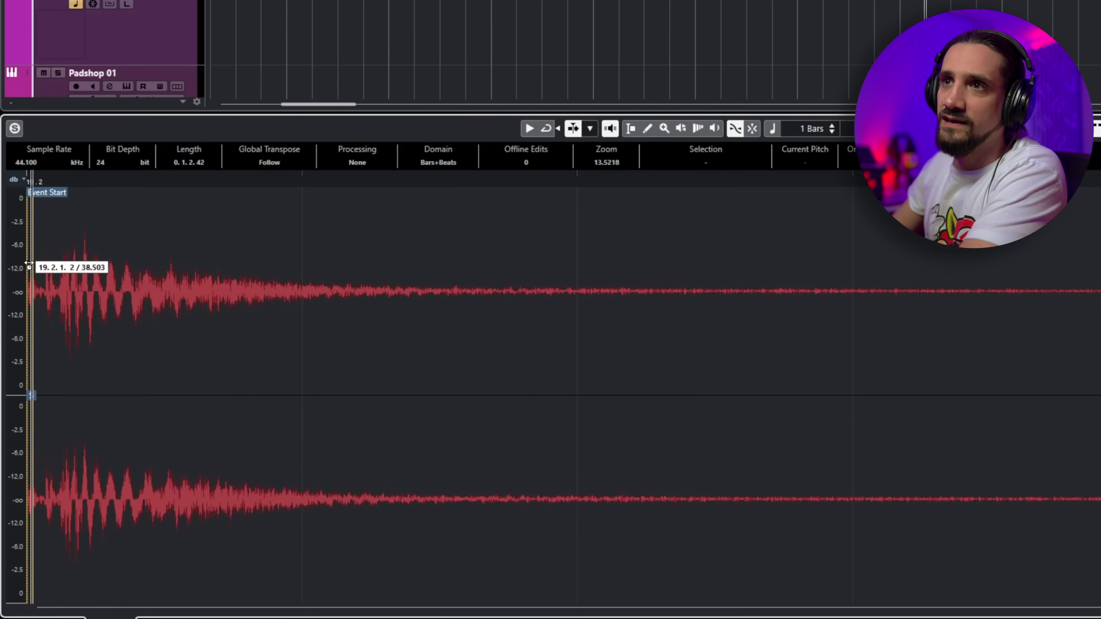
Warp the beginning of the clap sample so its opening transients fall slightly later.
left_click_drag(29, 266, 56, 267)
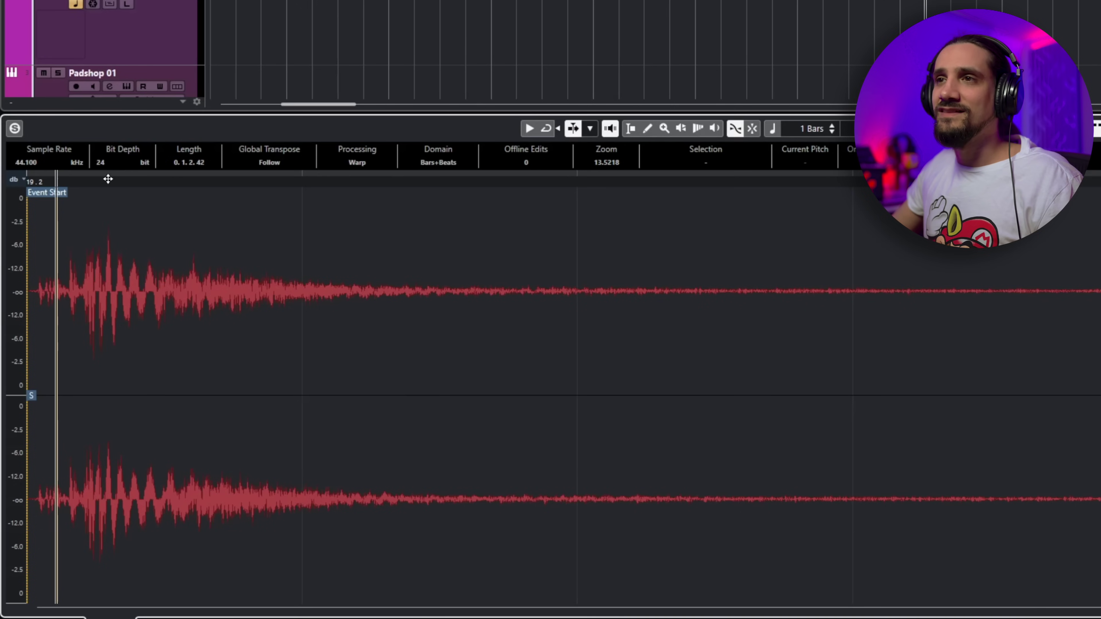
left_click(105, 226)
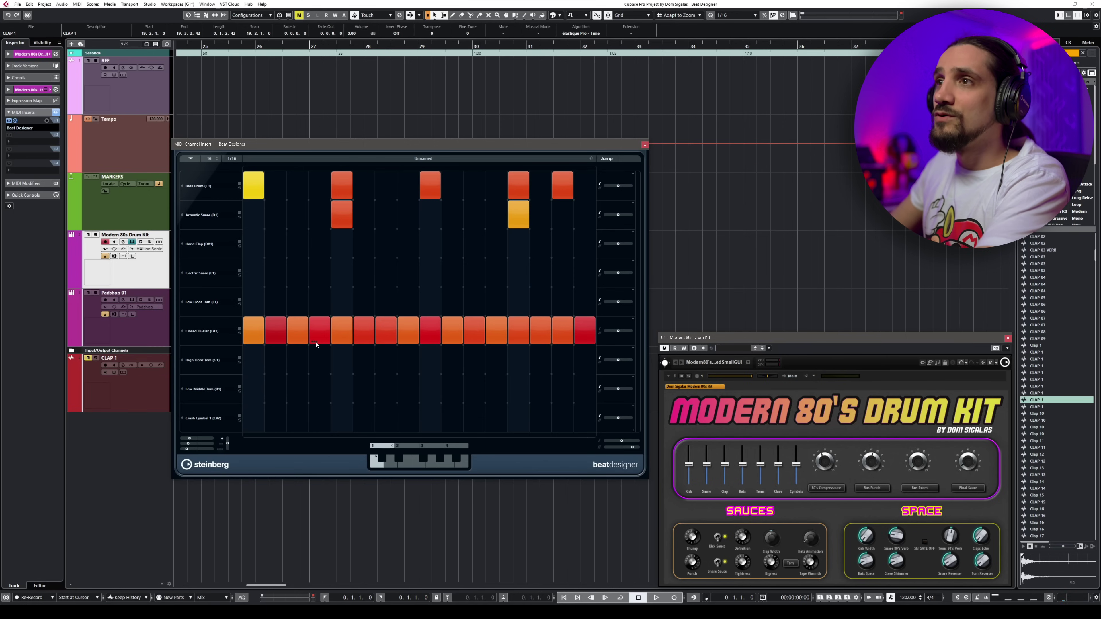
Adjust the flam positions while the pattern plays, set a flam level to 80 %, and stop playback.
key("space")
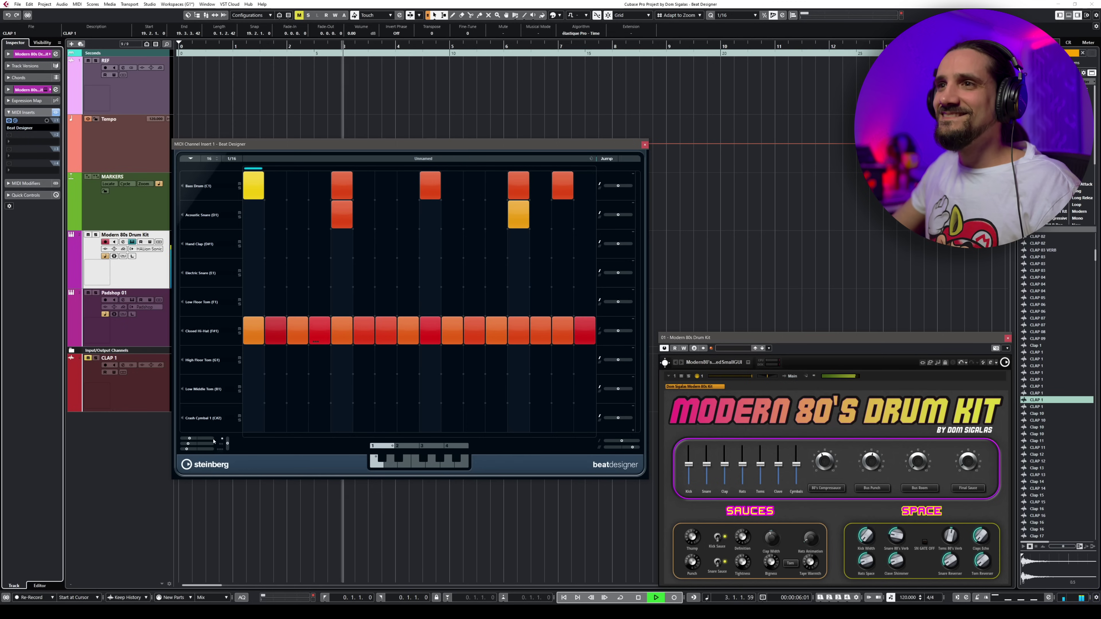
left_click(189, 445)
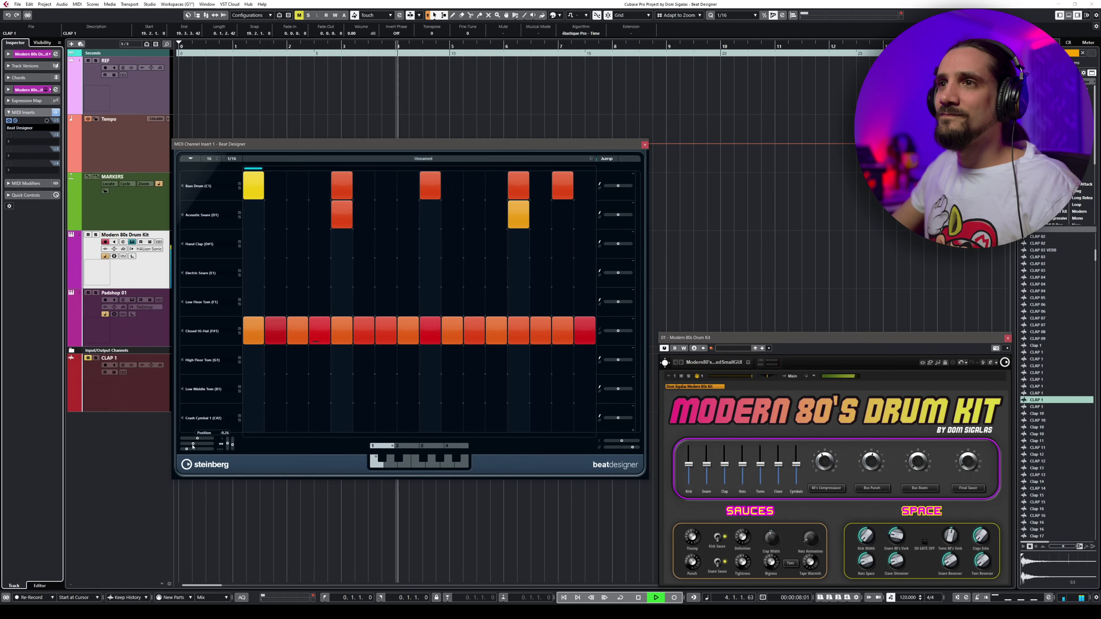
left_click_drag(189, 444, 219, 445)
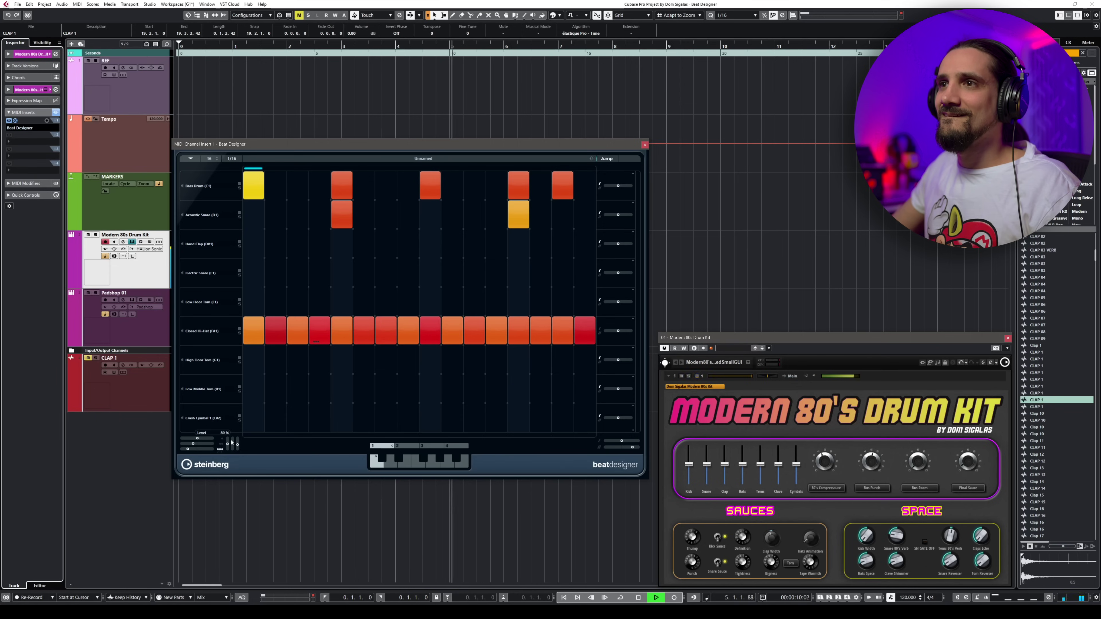
key("space")
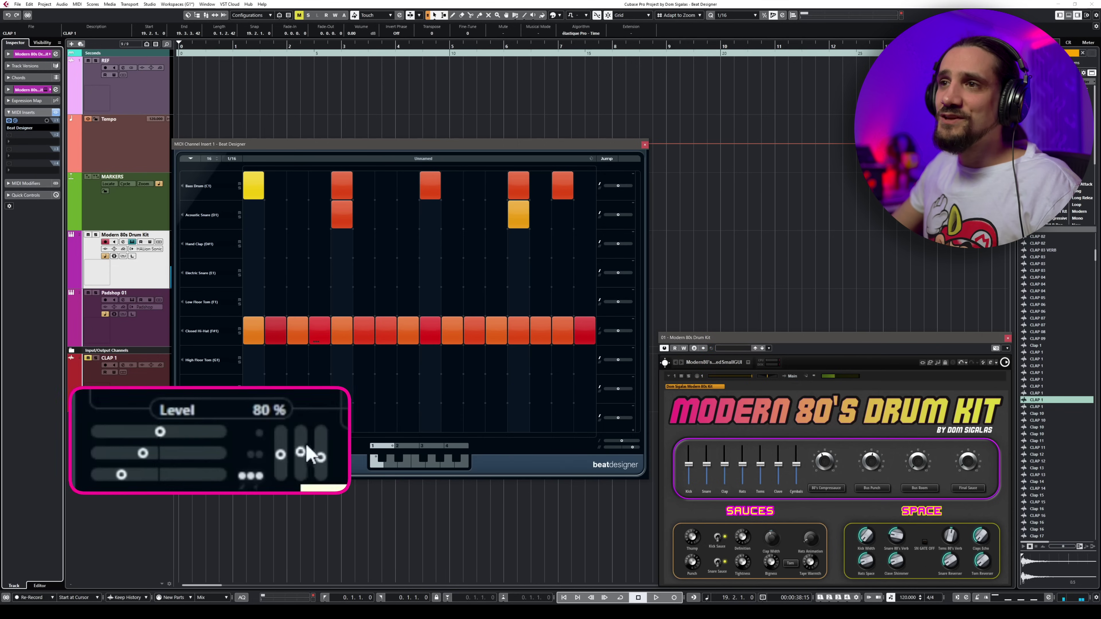
Set the three flam levels to rise in strength with the middle one at 65 %, and adjust the flam positions during playback.
left_click_drag(280, 454, 320, 450)
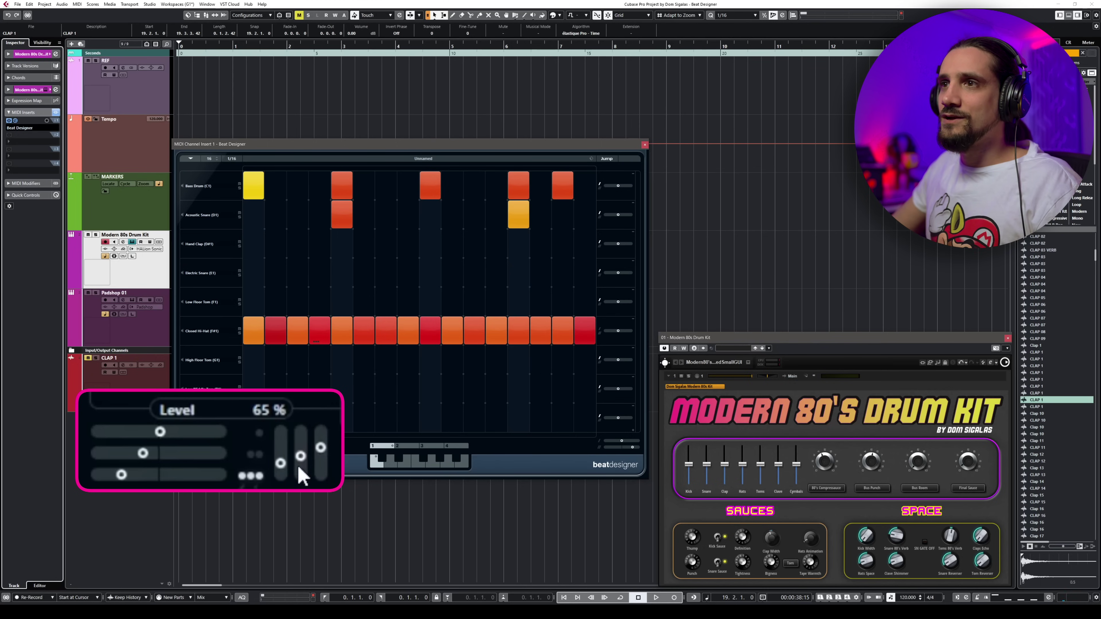
key("space")
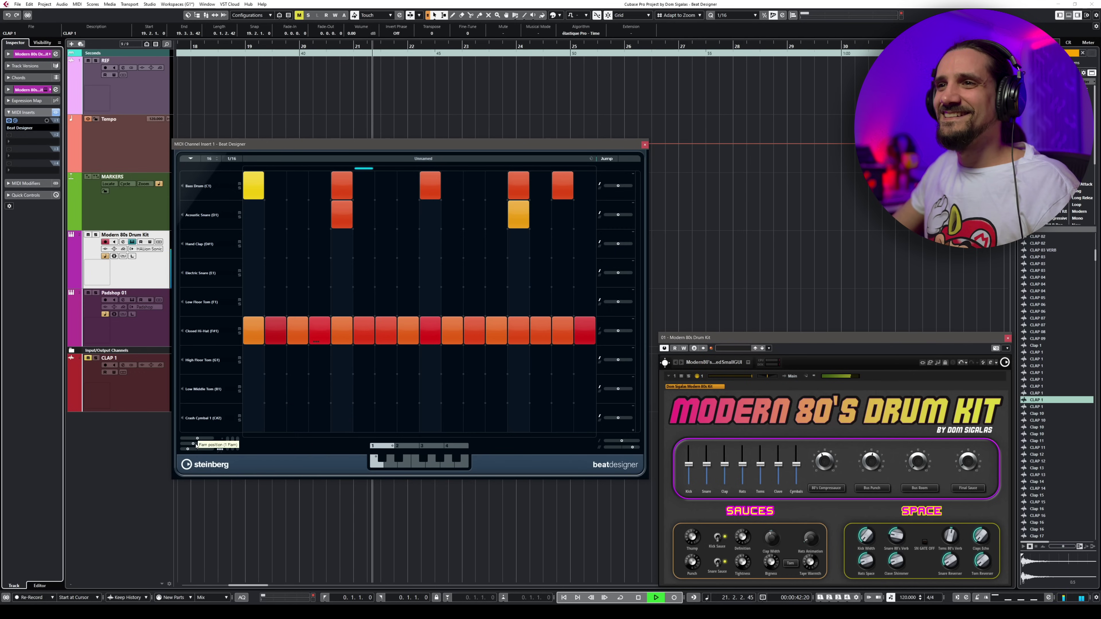
left_click_drag(184, 450, 192, 445)
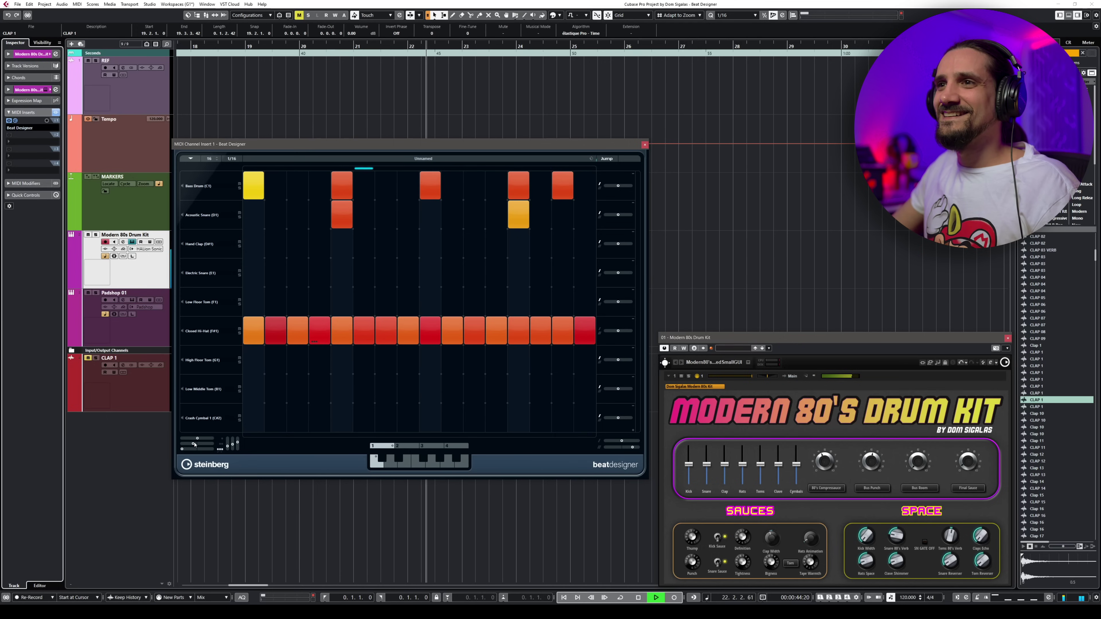
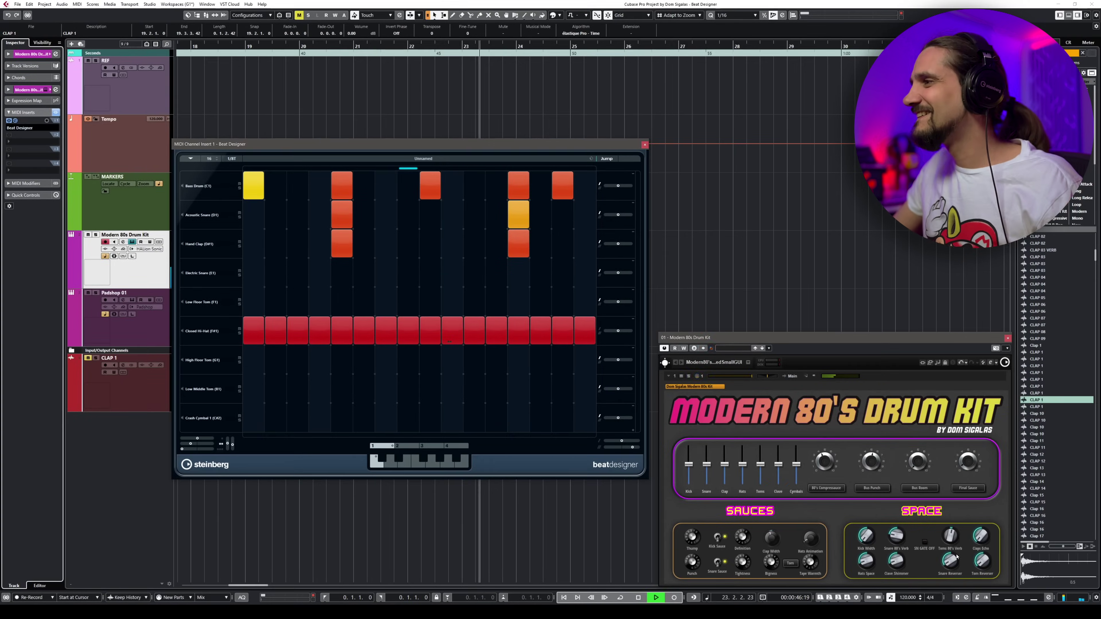
Raise the drum kit's Snare 80's Verb, and set Claps Echo to 6 while the pattern plays.
mouse_move(888, 547)
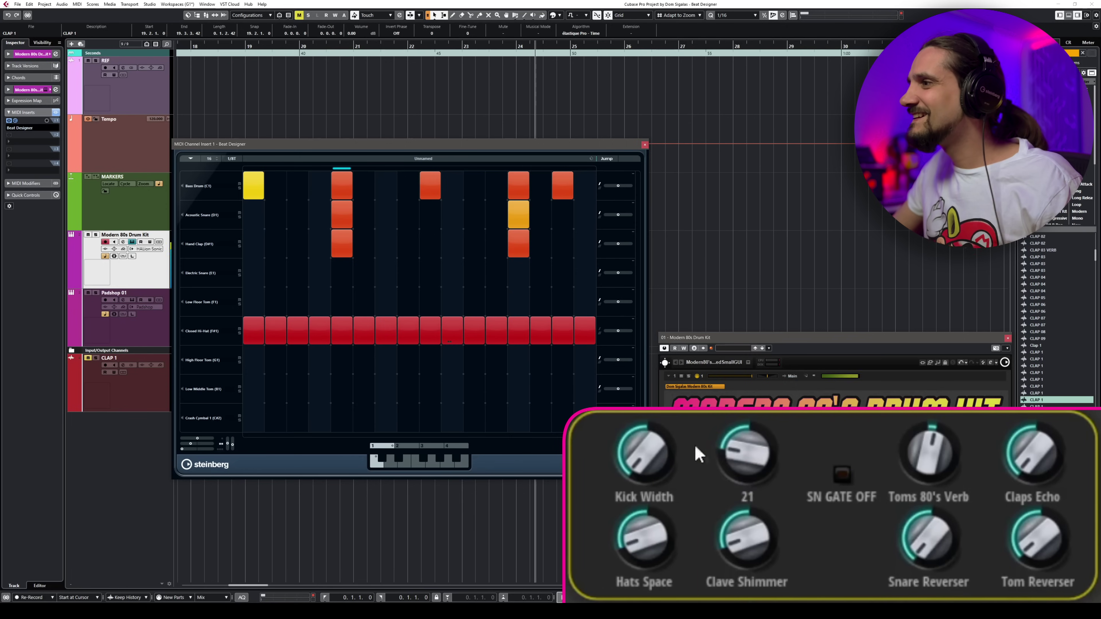
left_click_drag(715, 457, 745, 457)
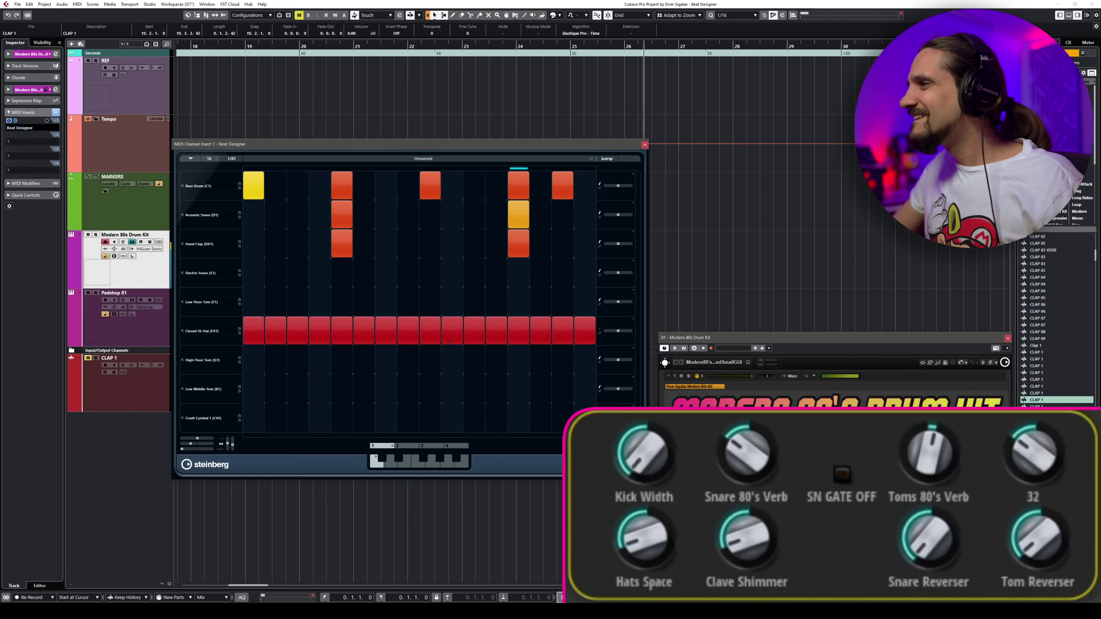
left_click_drag(1027, 414, 1030, 437)
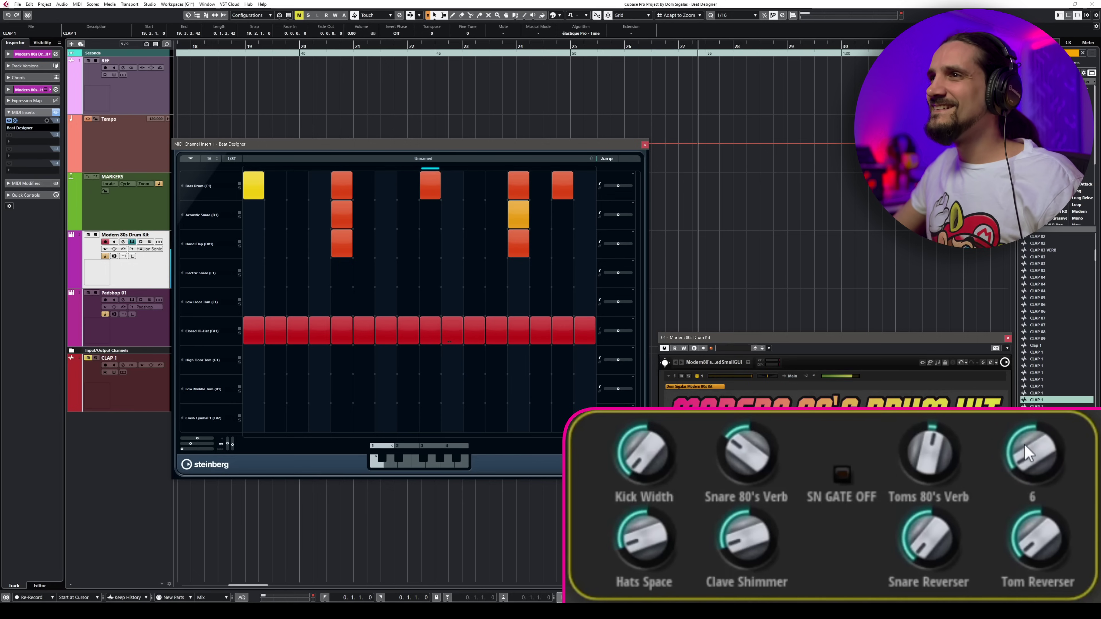
Try the pattern at step resolutions of 1/8, 1/16T, 1/32 and 1/4 during playback, and finish with the resolution at 1/16.
left_click(232, 159)
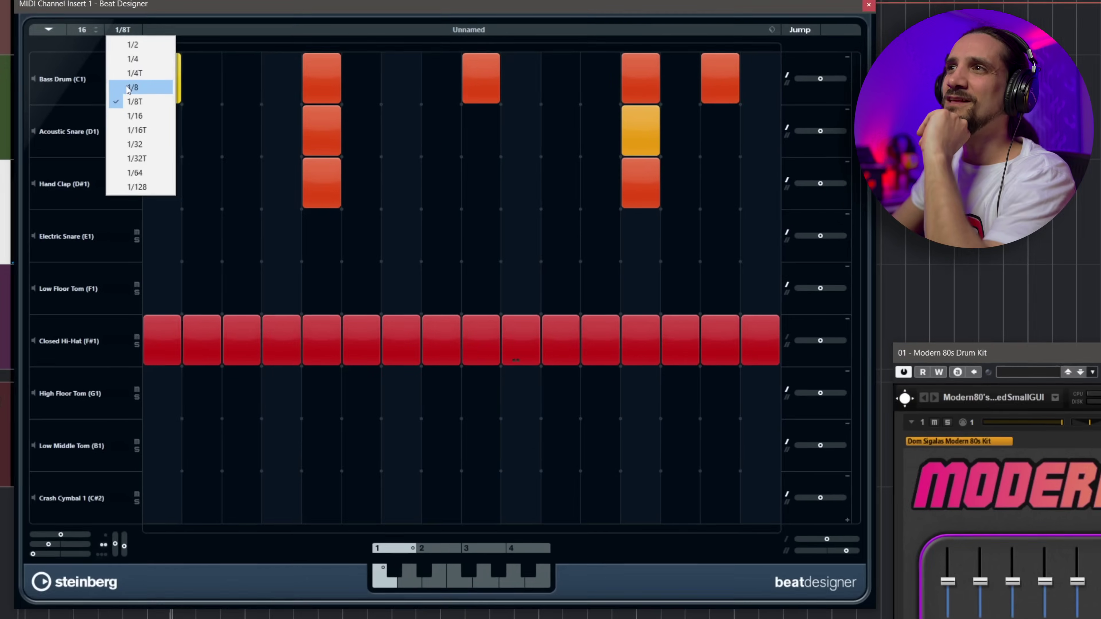
left_click(132, 87)
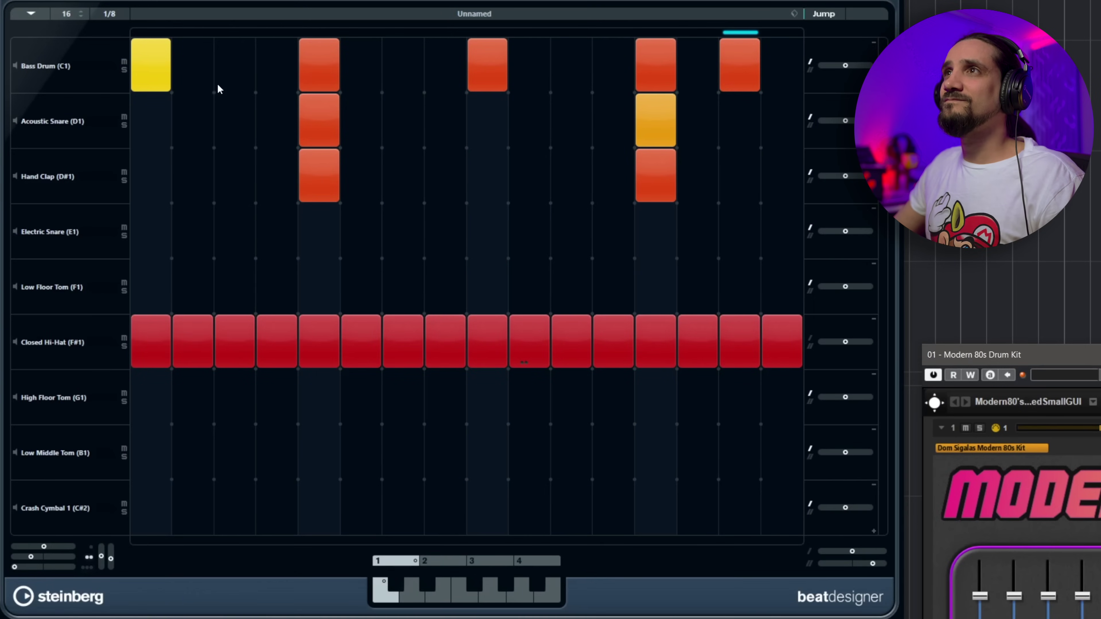
left_click(111, 14)
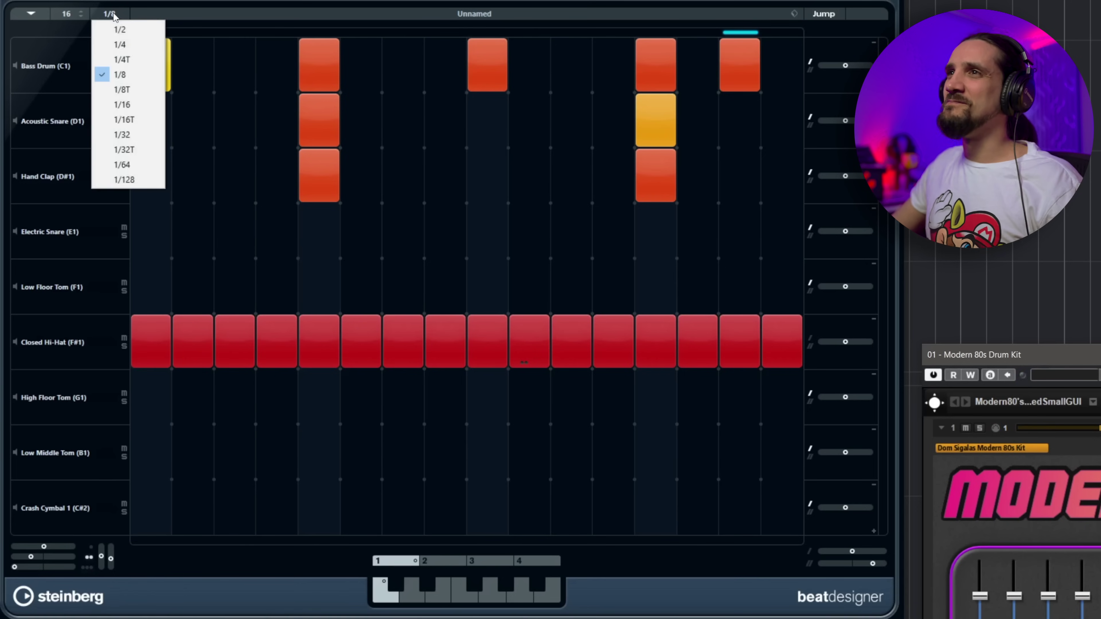
left_click(147, 120)
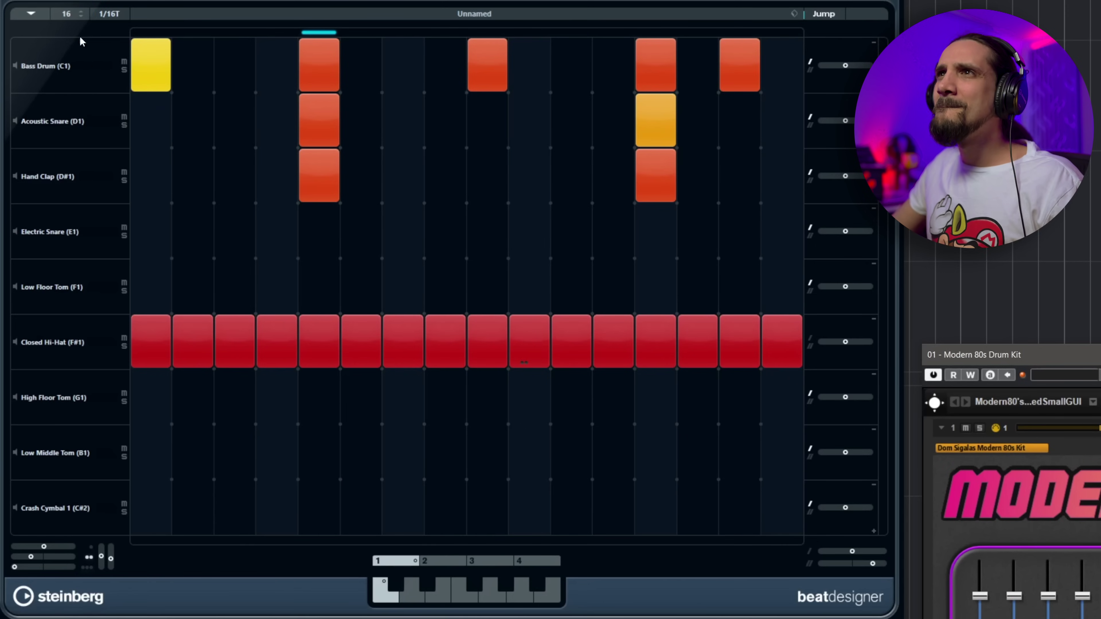
left_click(107, 20)
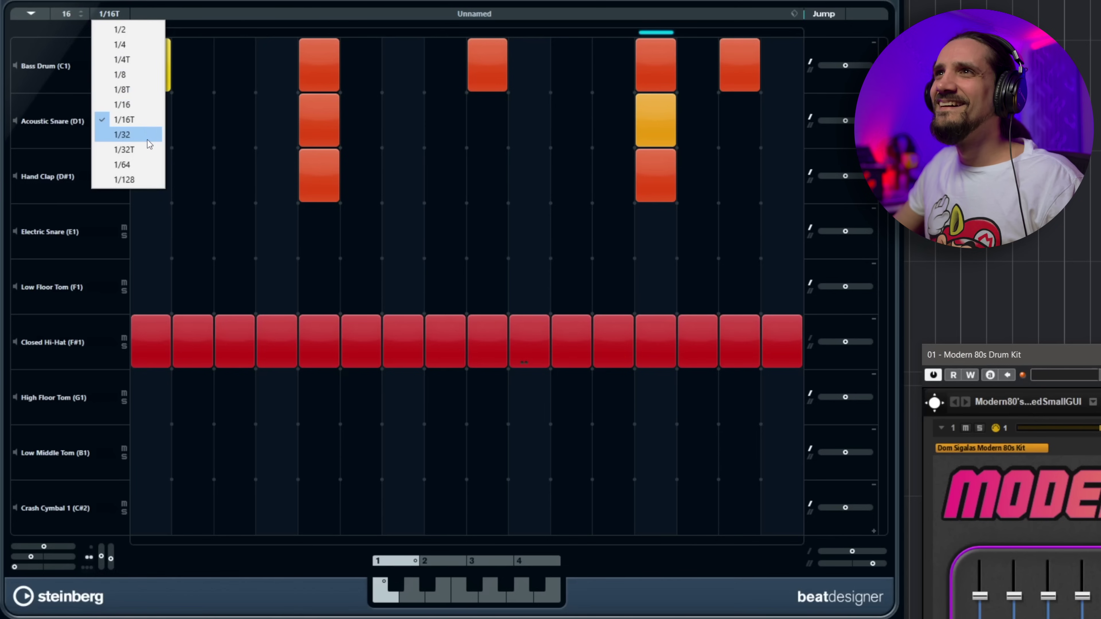
left_click(147, 131)
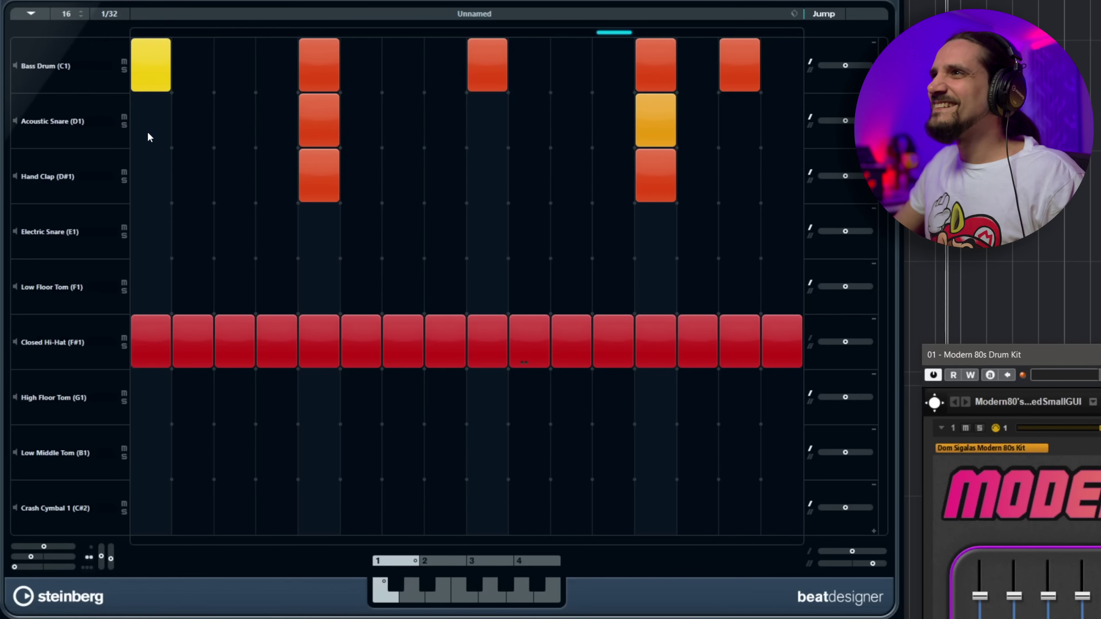
left_click(110, 16)
left_click(130, 48)
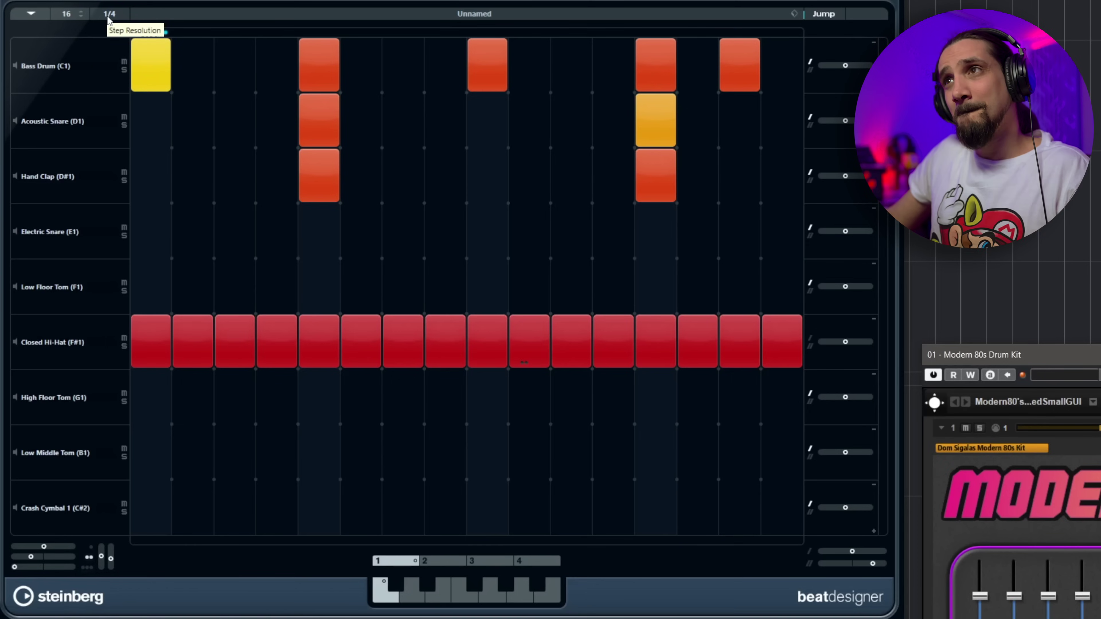
left_click(109, 18)
left_click(124, 61)
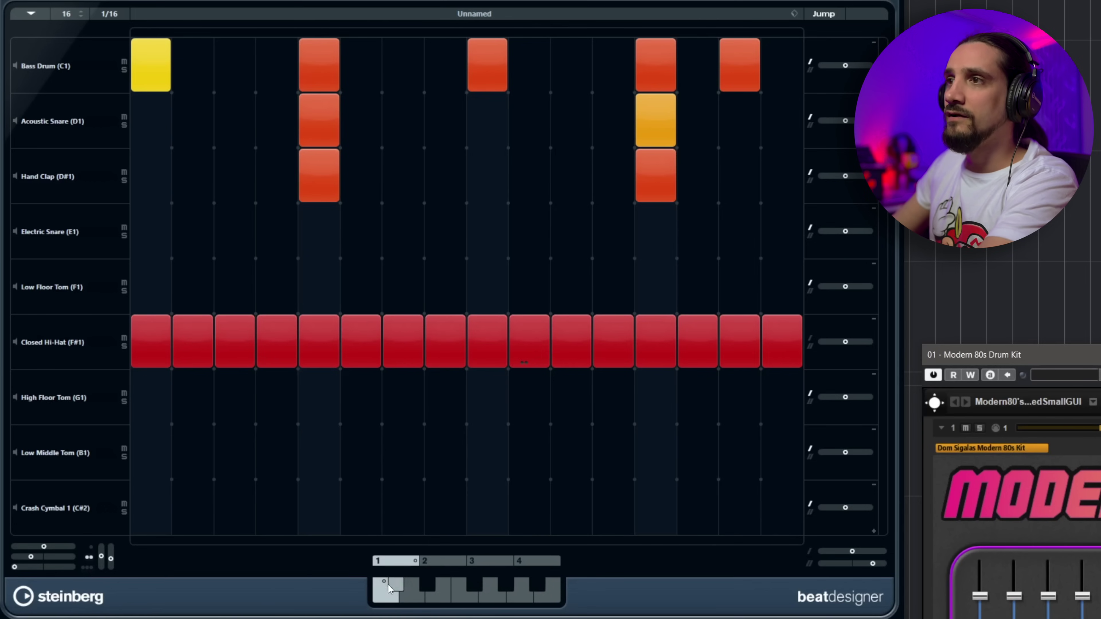
Copy the current drum pattern and paste it into the last pattern slot of subbank 1.
left_click(30, 13)
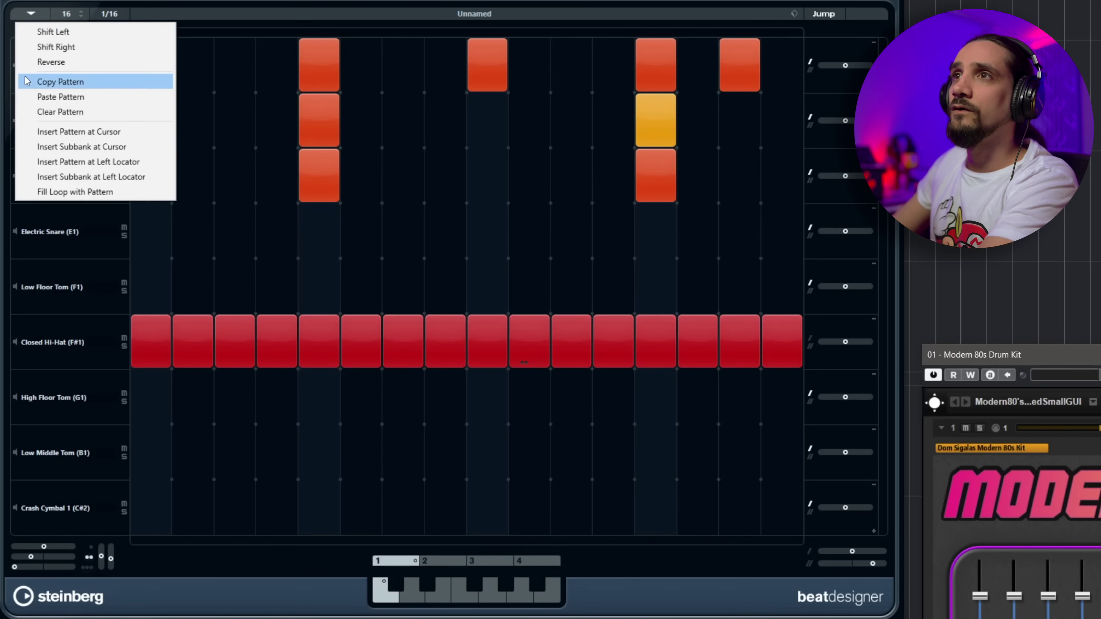
left_click(61, 82)
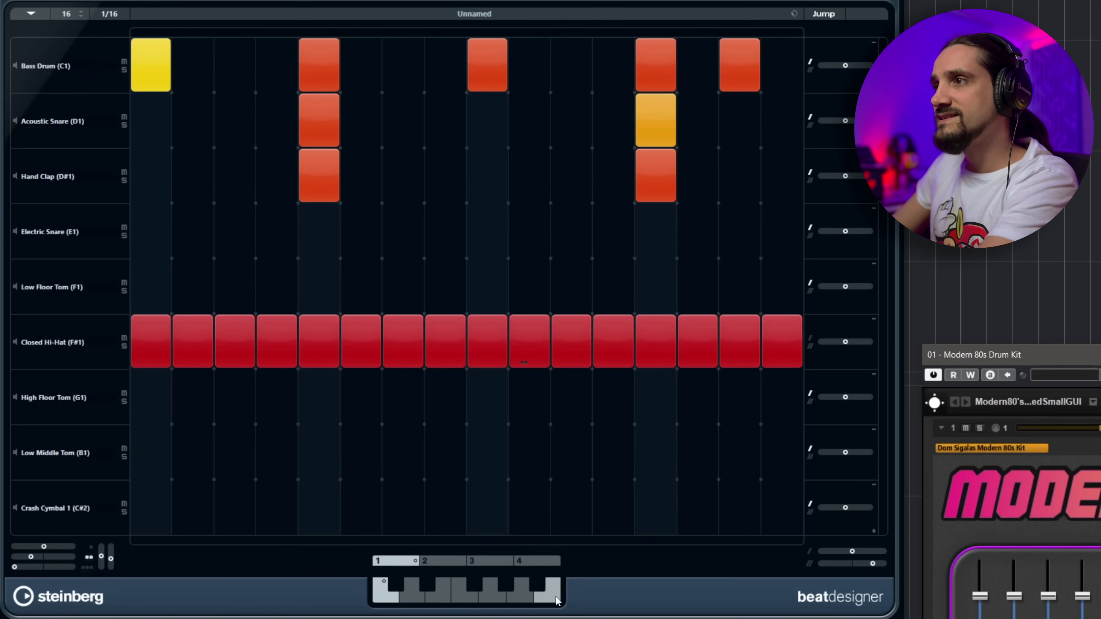
left_click(556, 599)
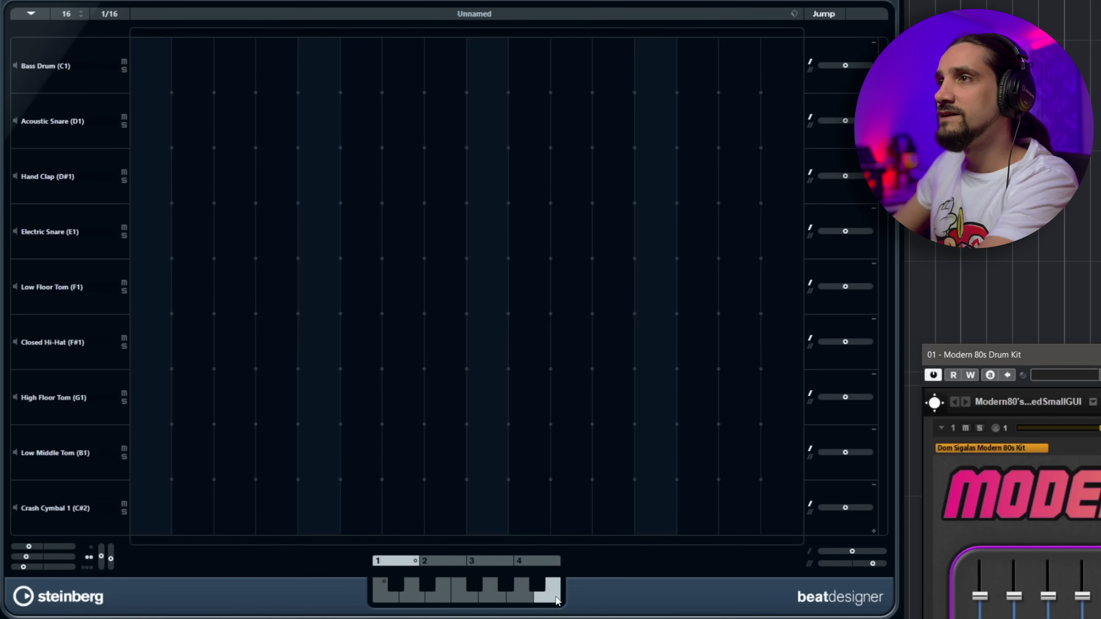
left_click(36, 15)
left_click(63, 97)
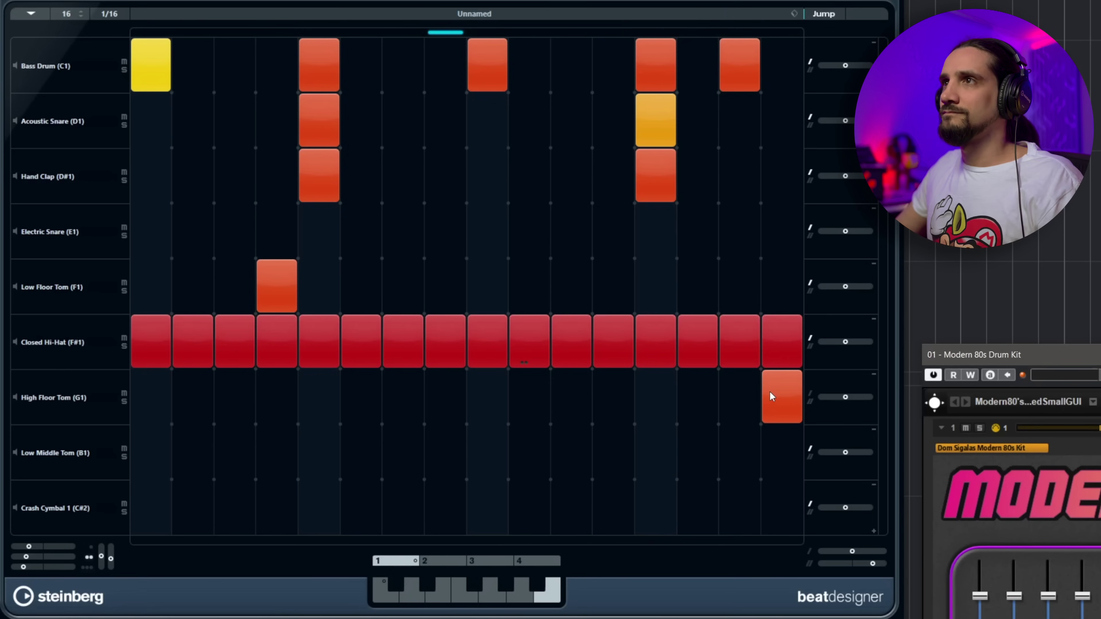
Compare the first pattern with the tom variation in the last slot of subbank 1, and toggle playback.
left_click(383, 596)
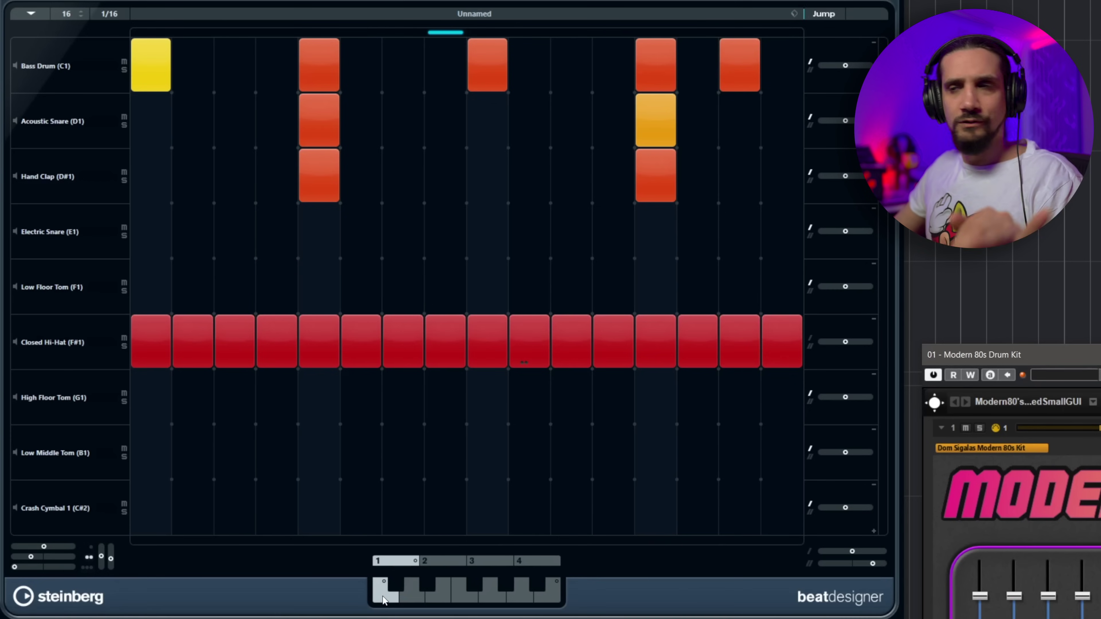
left_click(556, 589)
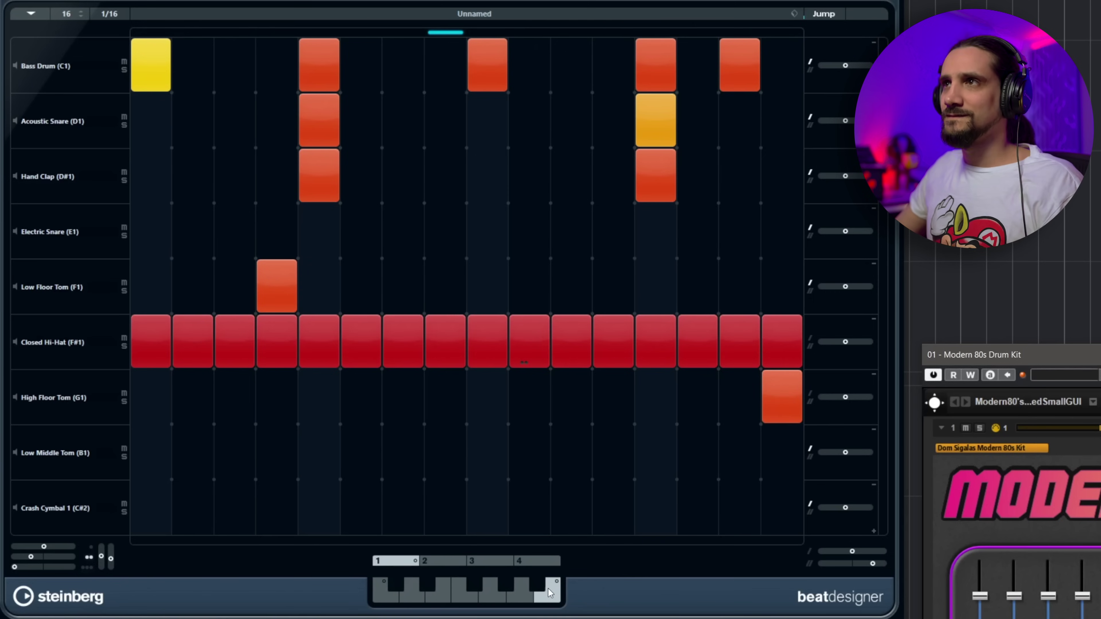
key("space")
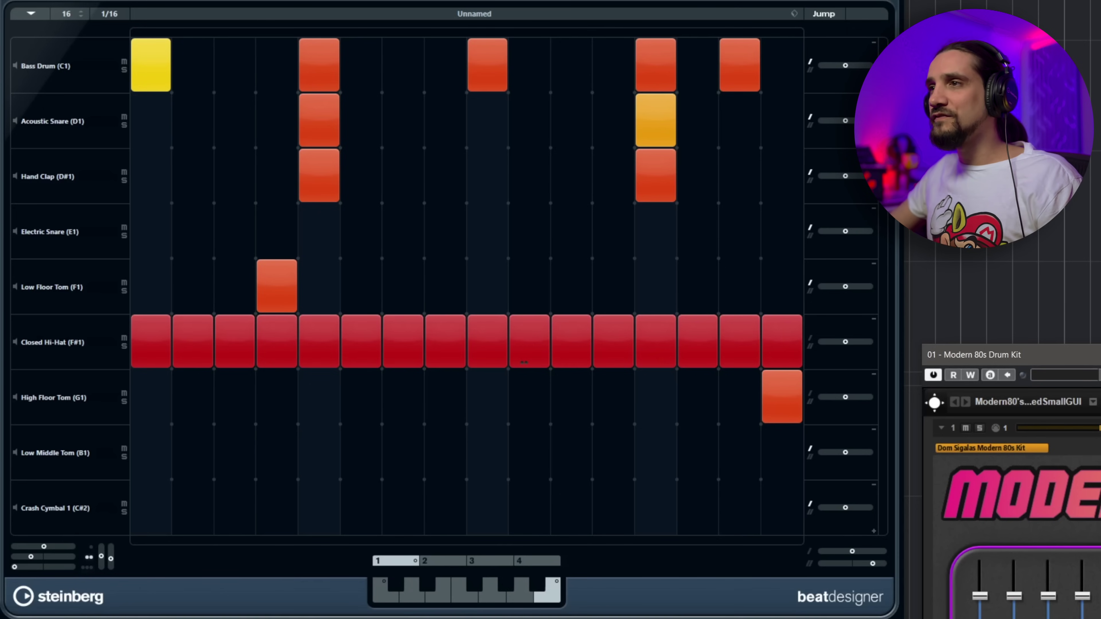
Look through the pattern slots of the other subbanks, and return to the first pattern of subbank 1.
left_click(436, 560)
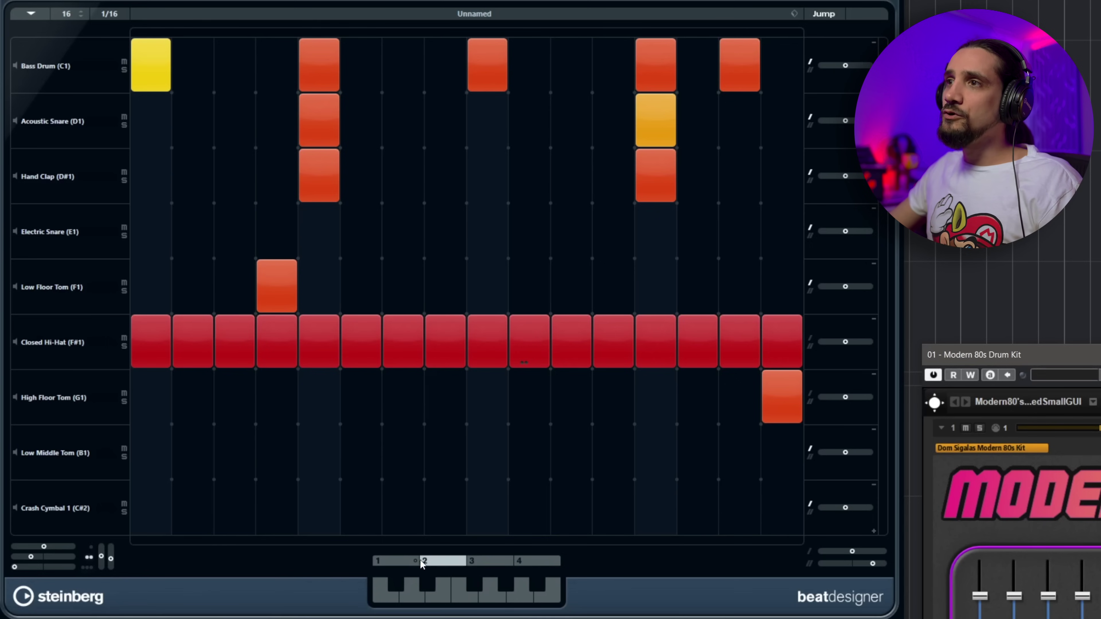
left_click(385, 588)
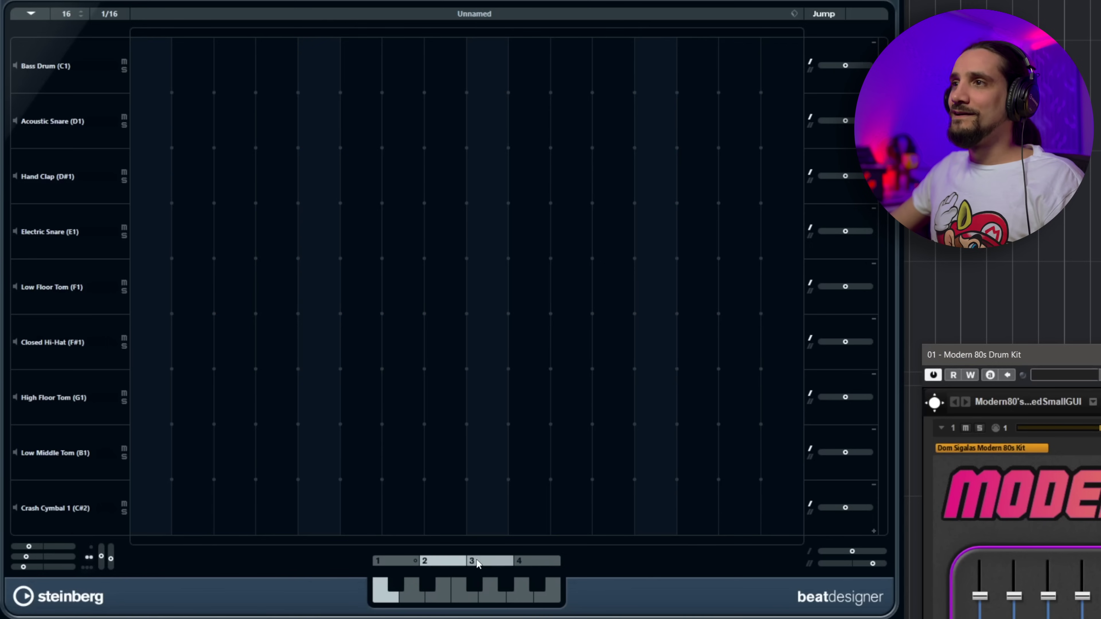
left_click(539, 560)
left_click(399, 562)
left_click(400, 583)
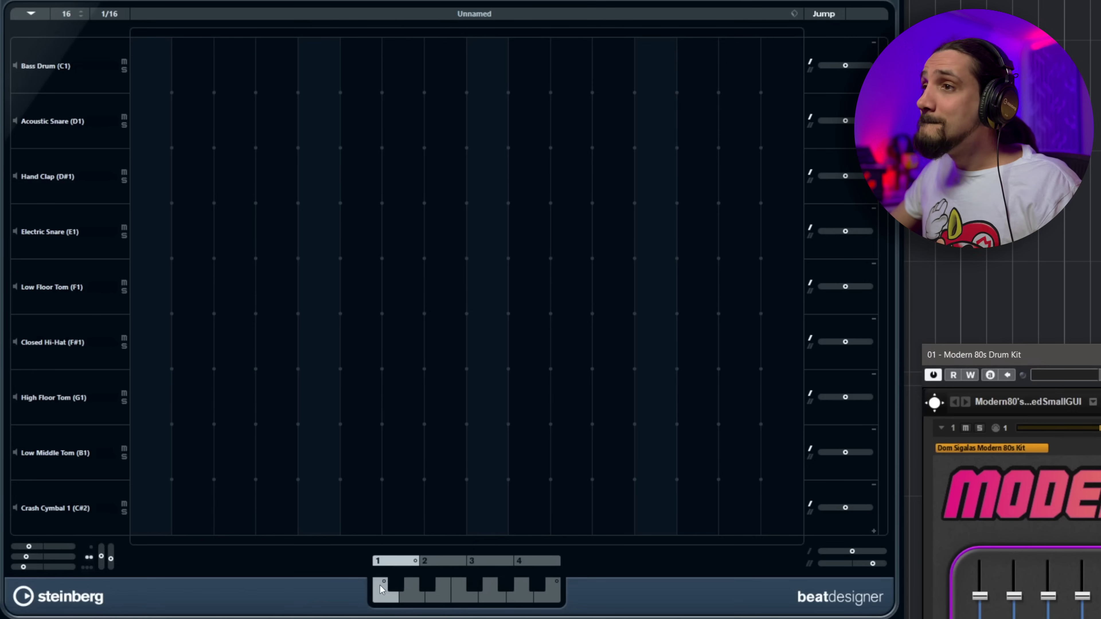
left_click(381, 587)
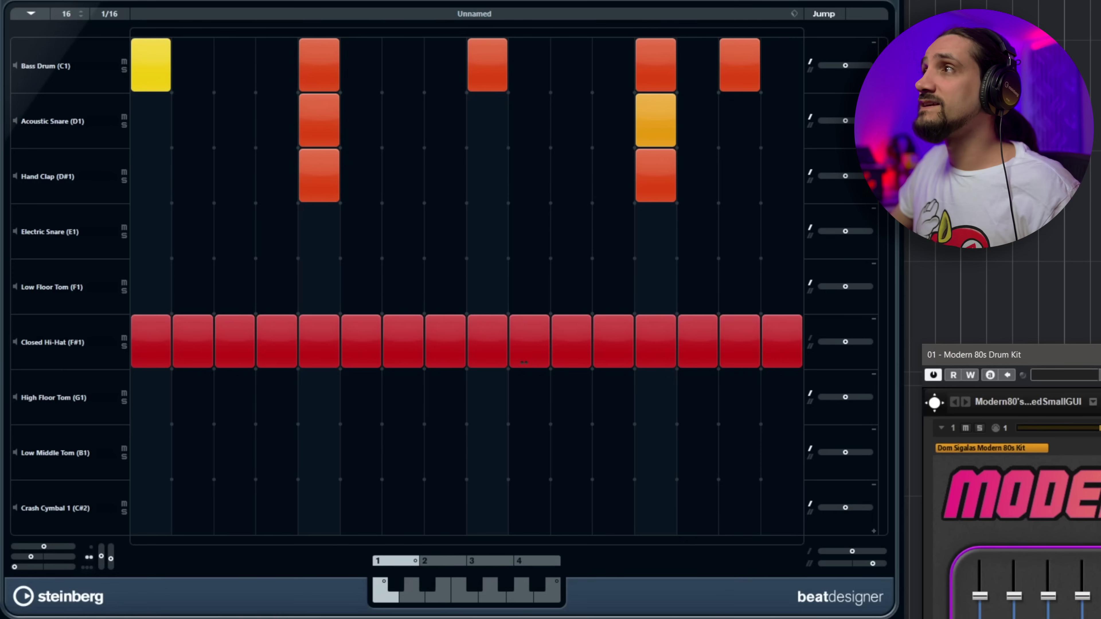
View the dialogs for loading and saving a pattern bank preset, and close both without loading or saving anything.
left_click(794, 12)
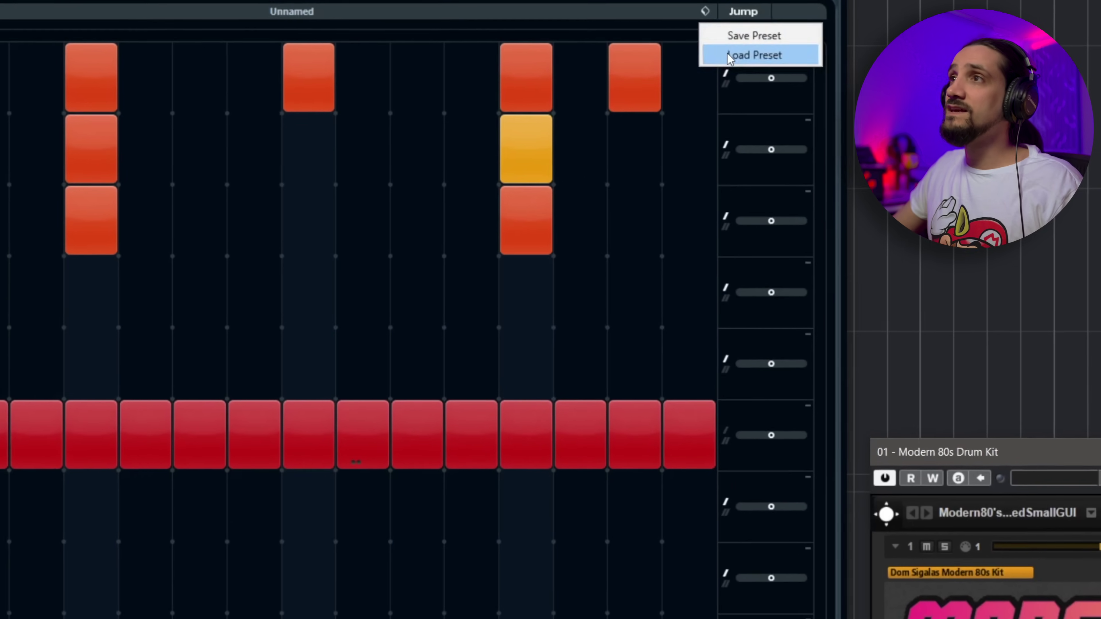
left_click(823, 46)
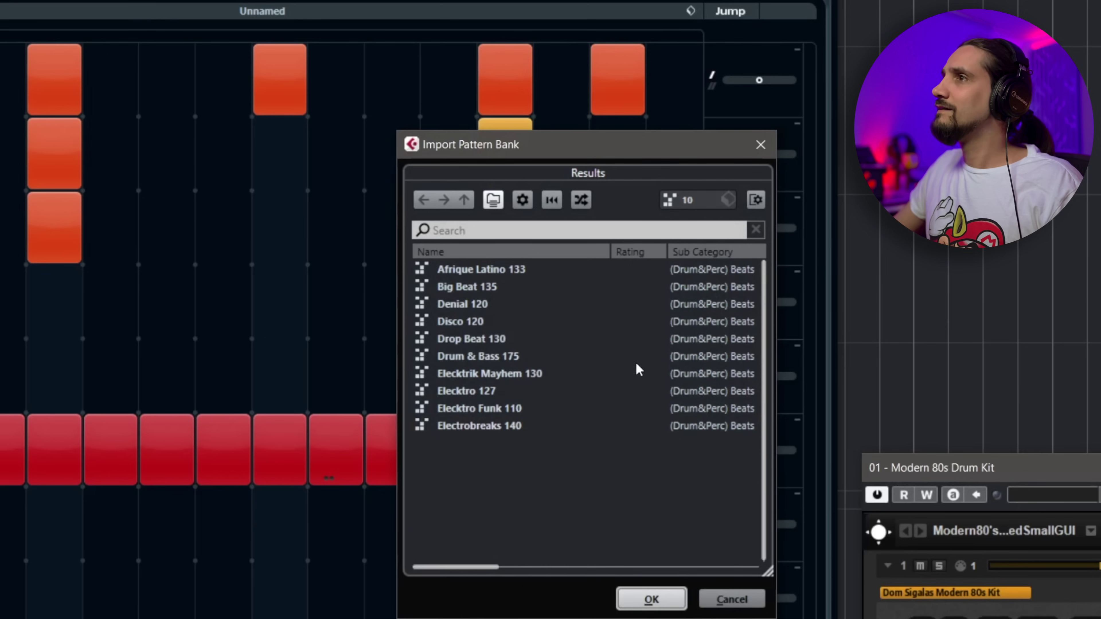
left_click(760, 145)
left_click(691, 10)
left_click(741, 37)
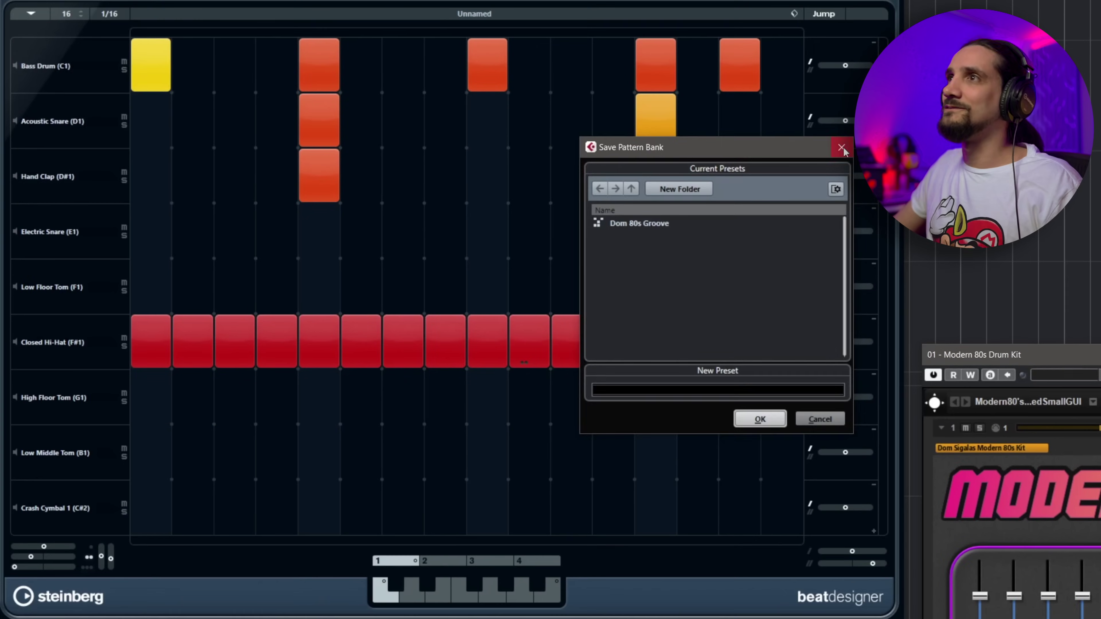
left_click(840, 148)
Shift the first pattern one step to the left, and shift it back to the right.
left_click(31, 14)
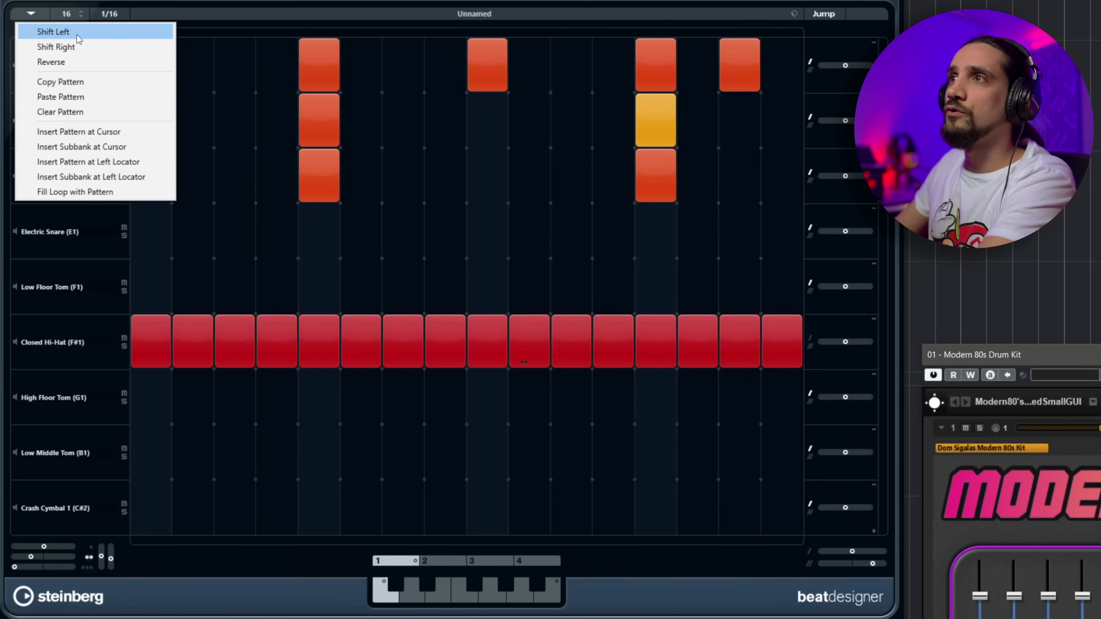
left_click(77, 34)
left_click(31, 13)
left_click(37, 36)
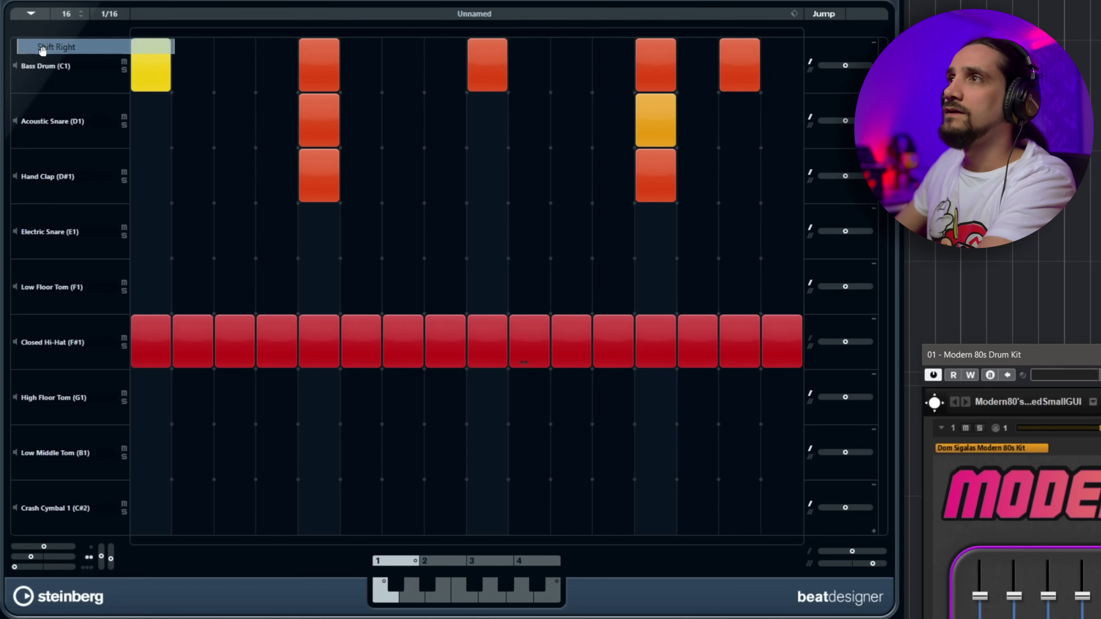
Reverse the first pattern, audition it, and reverse it again to restore the original order.
left_click(30, 14)
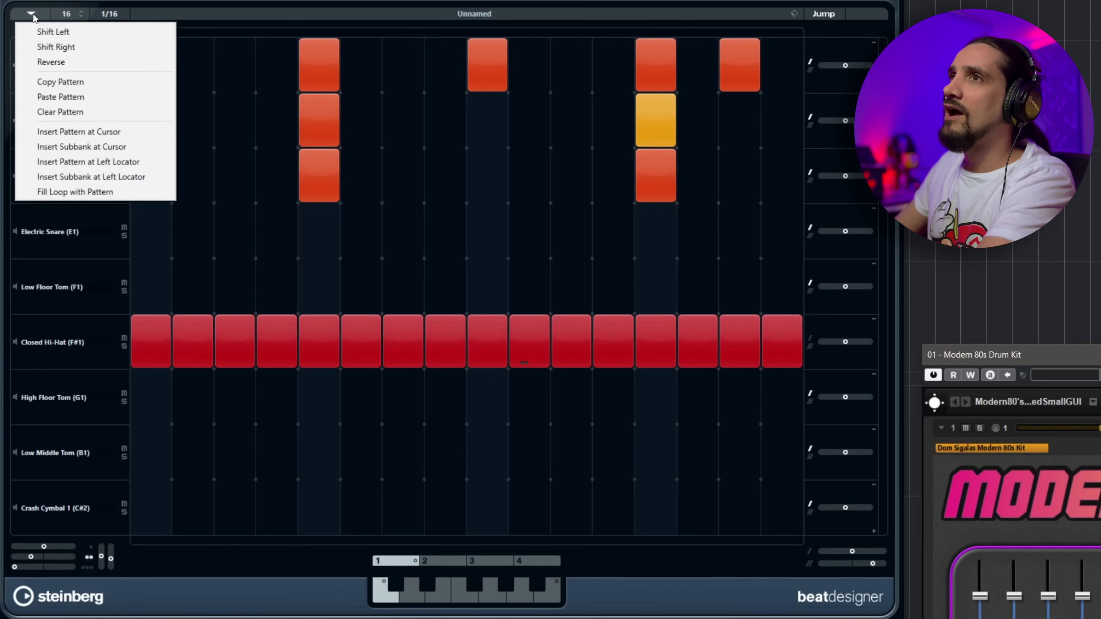
left_click(43, 63)
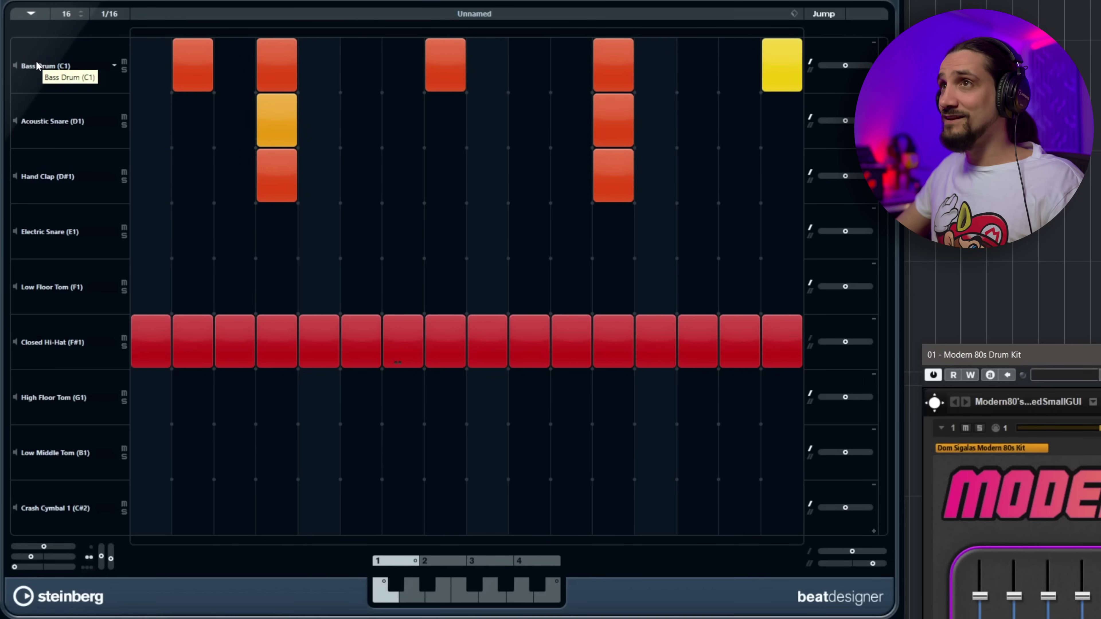
key("space")
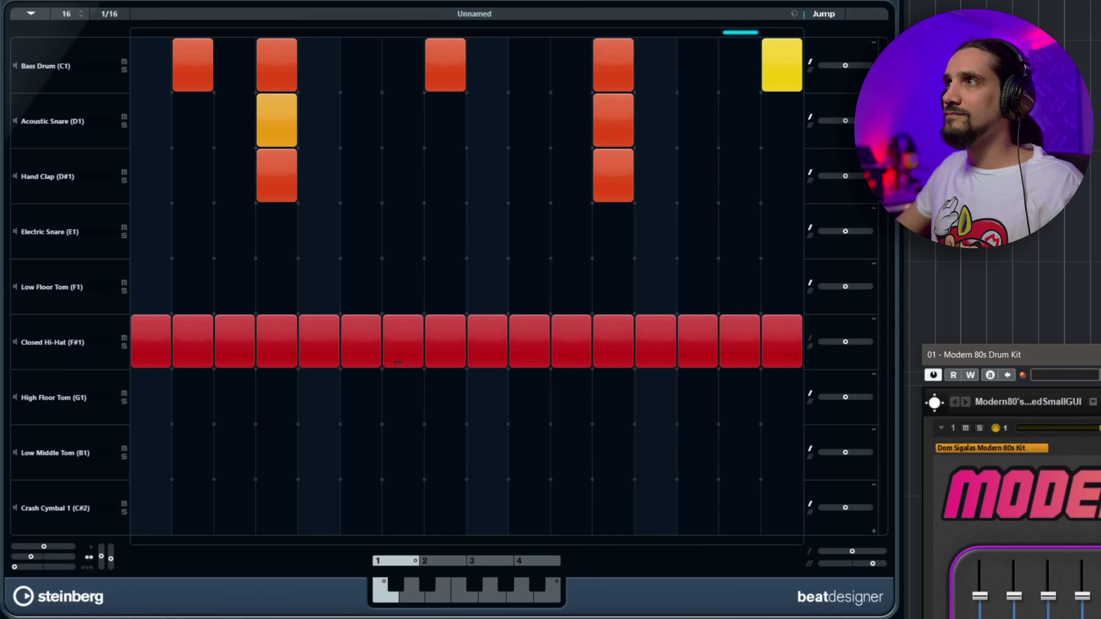
left_click(31, 13)
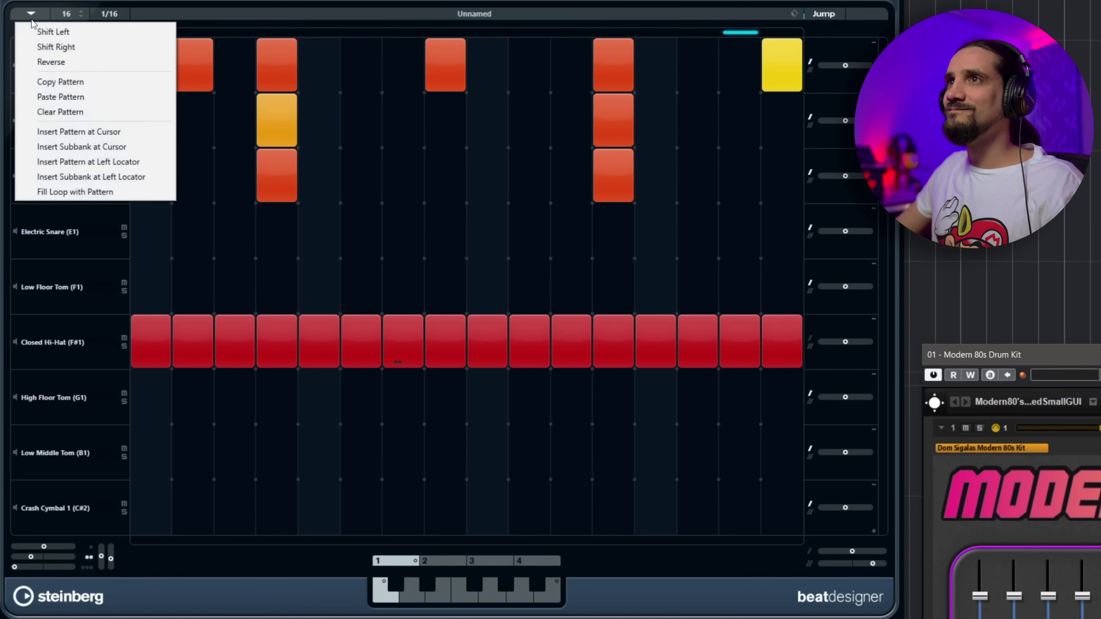
left_click(51, 62)
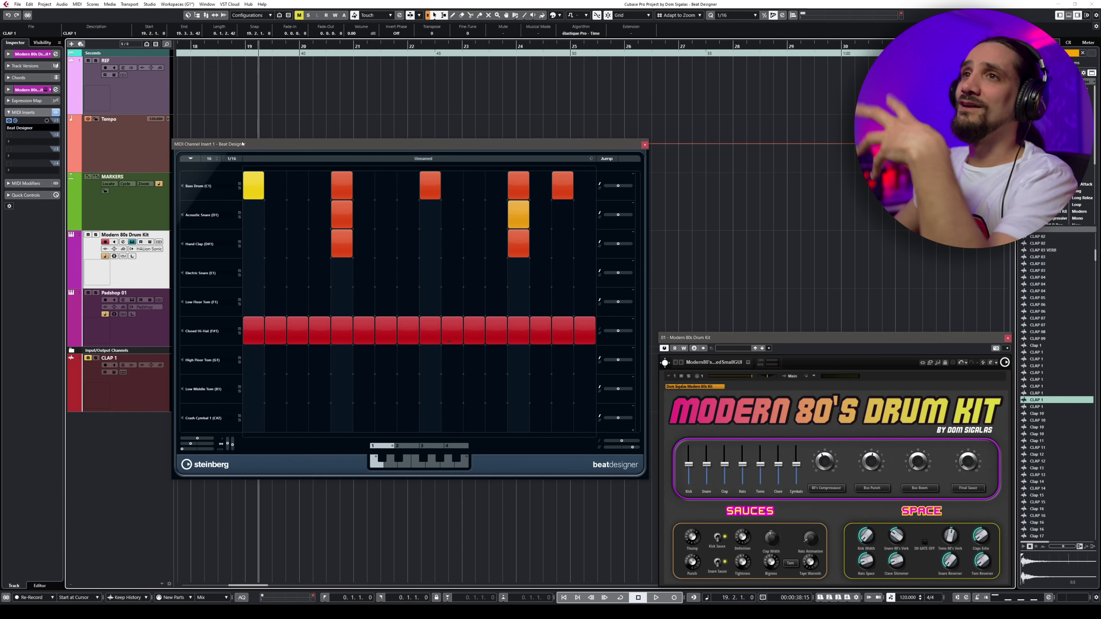
Move Beat Designer clear of the timeline, and place the first pattern as a MIDI part at bar 7 of the Modern 80s Drum Kit track.
left_click_drag(242, 143, 552, 252)
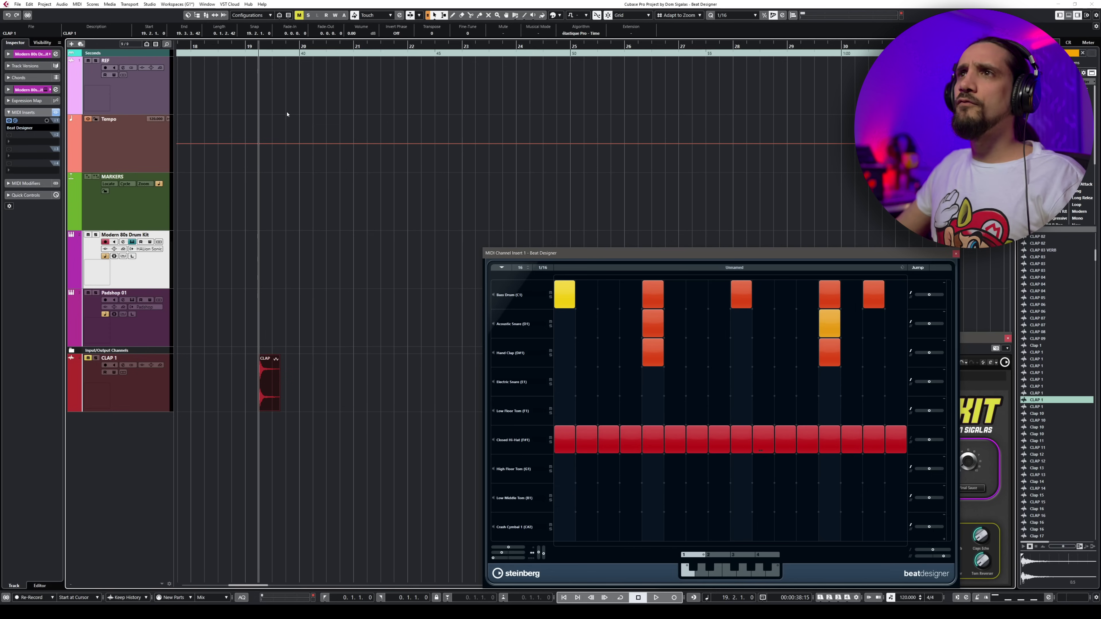
key("shift+f")
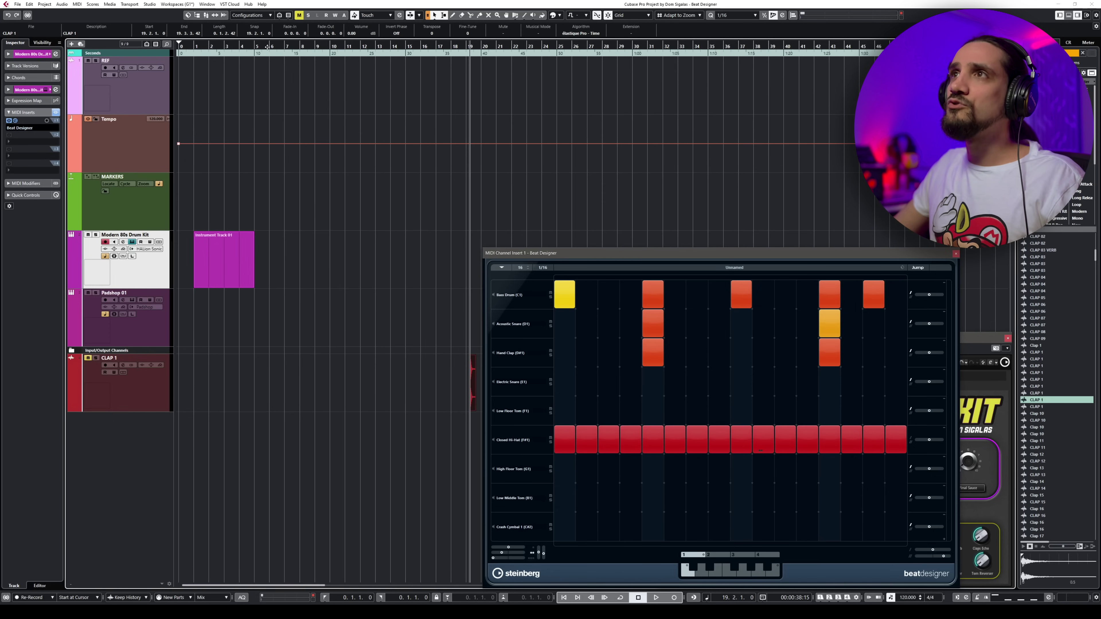
left_click(267, 47)
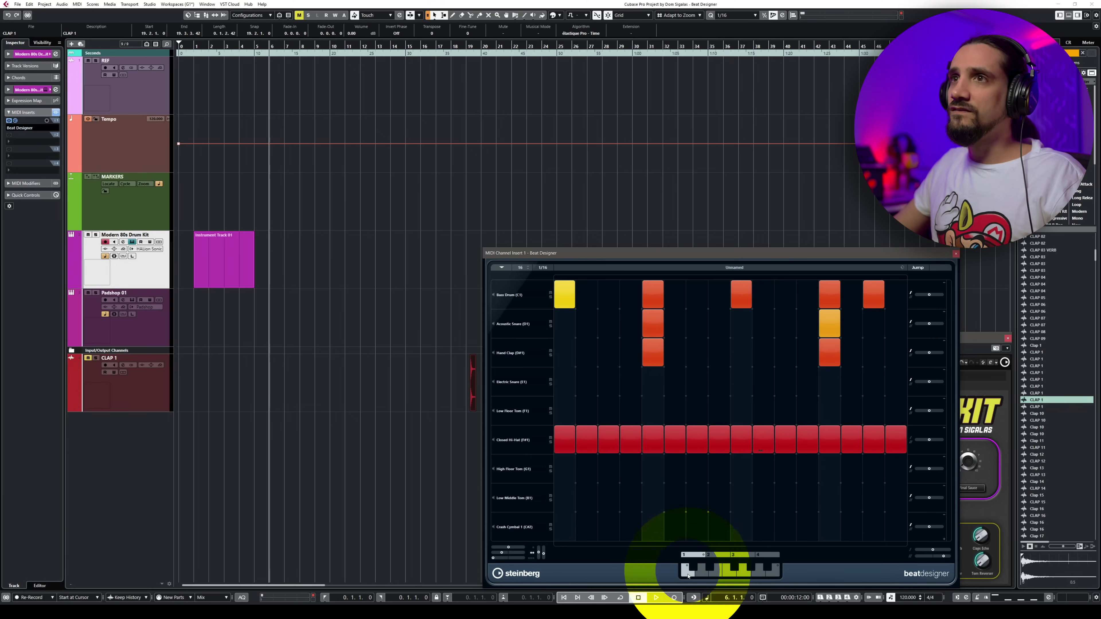
left_click(313, 313)
left_click(284, 255)
left_click_drag(284, 256, 284, 255)
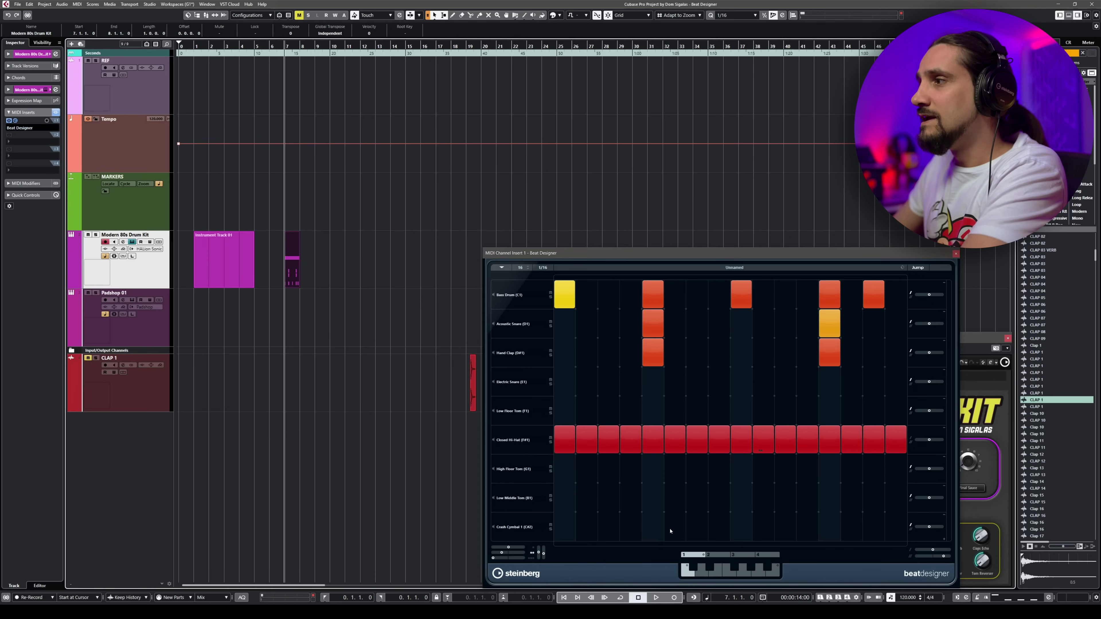
Place the last pattern of subbank 1 at bar 8 of the drum kit track, and select both new parts.
left_click(771, 577)
left_click_drag(776, 577, 304, 261)
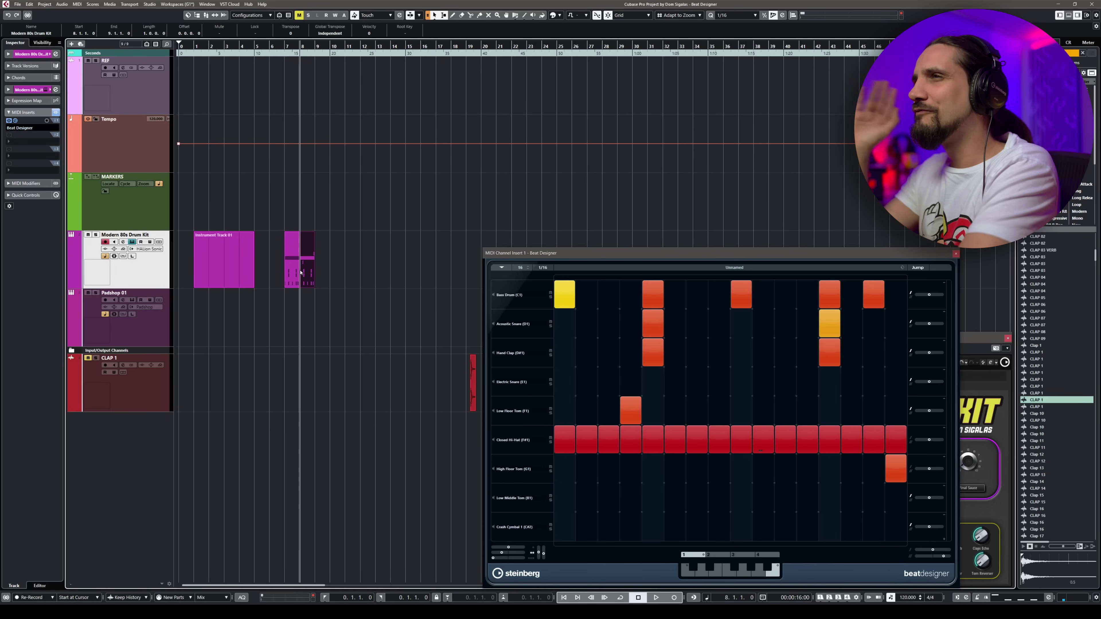
left_click_drag(294, 278, 295, 278)
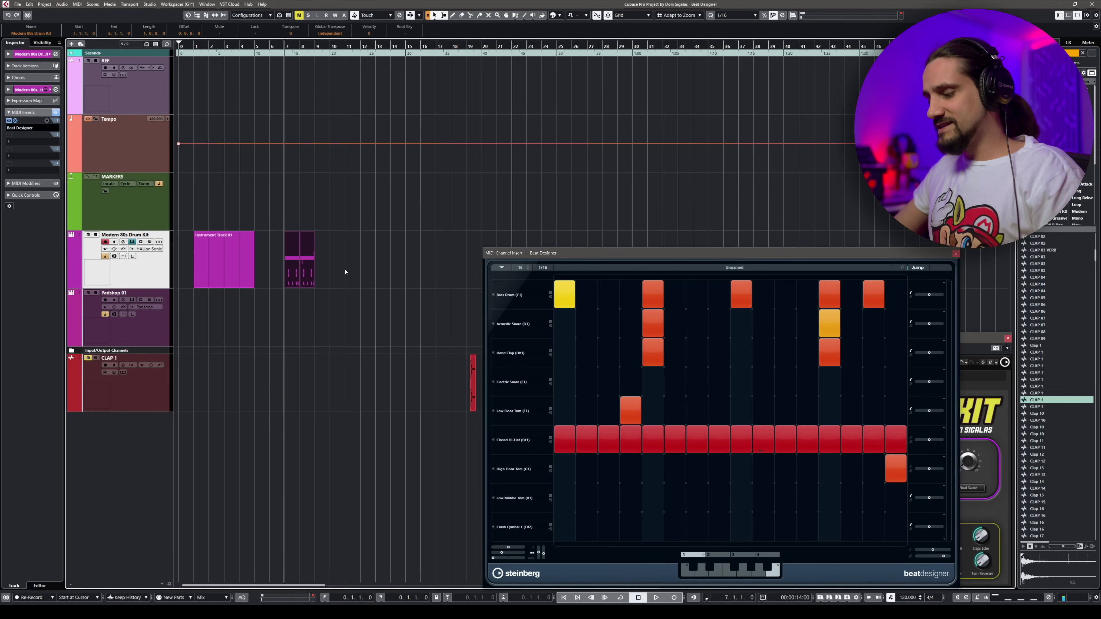
Delete both selected parts, insert the current pattern at the bar 8 cursor of the drum kit track, and undo the insertion.
key("Delete")
left_click(502, 267)
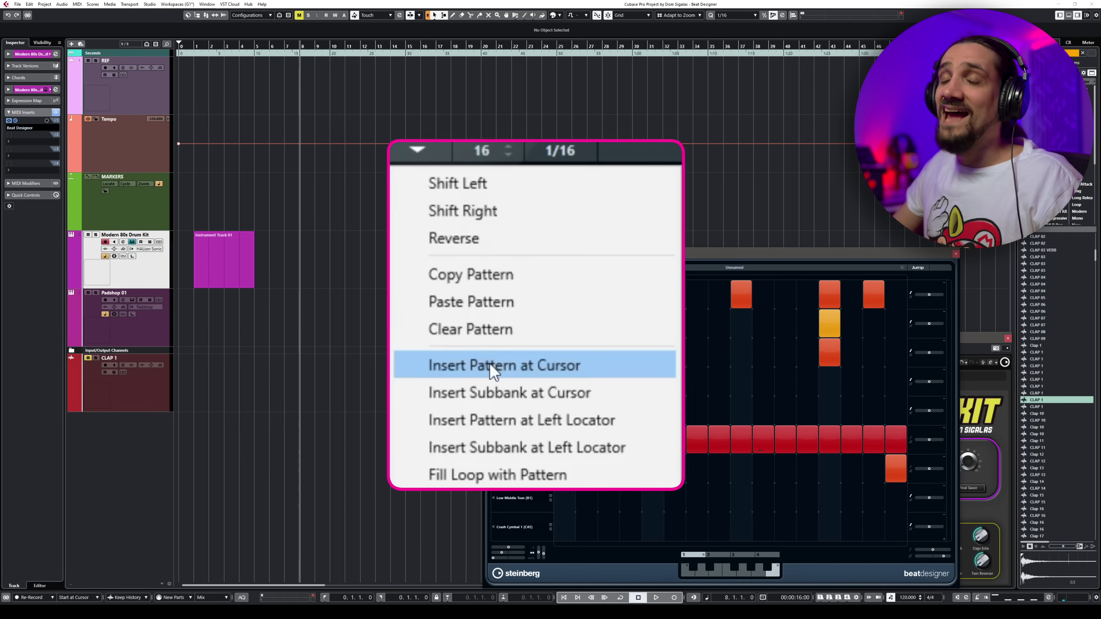
left_click(523, 329)
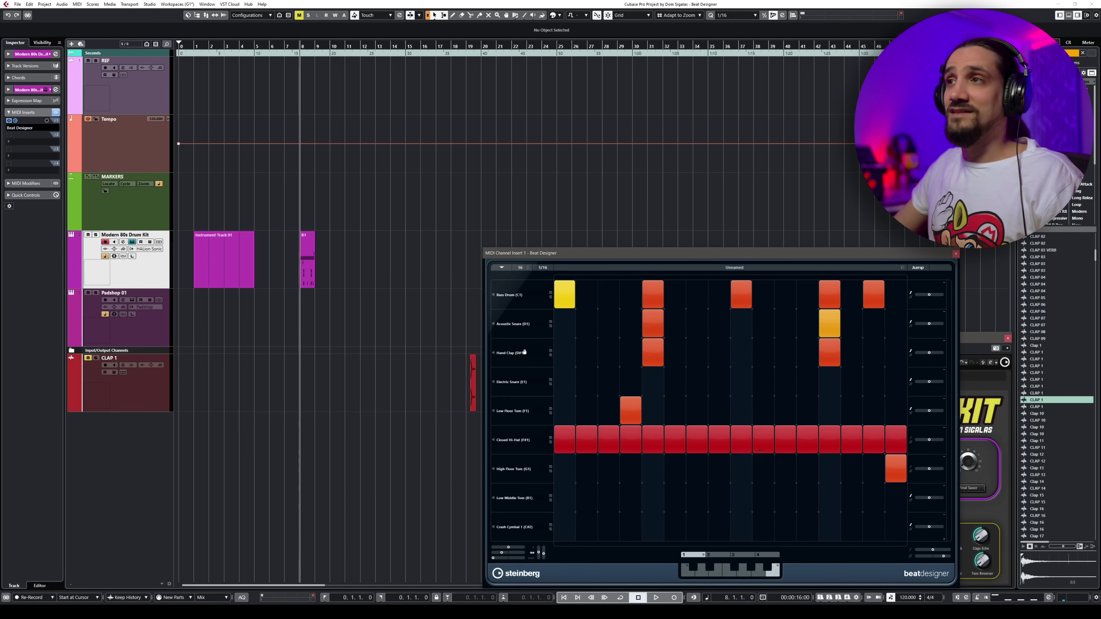
key("ctrl+z")
Insert the whole subbank at the bar 8 cursor of the drum kit track, and undo the insertion.
left_click(501, 267)
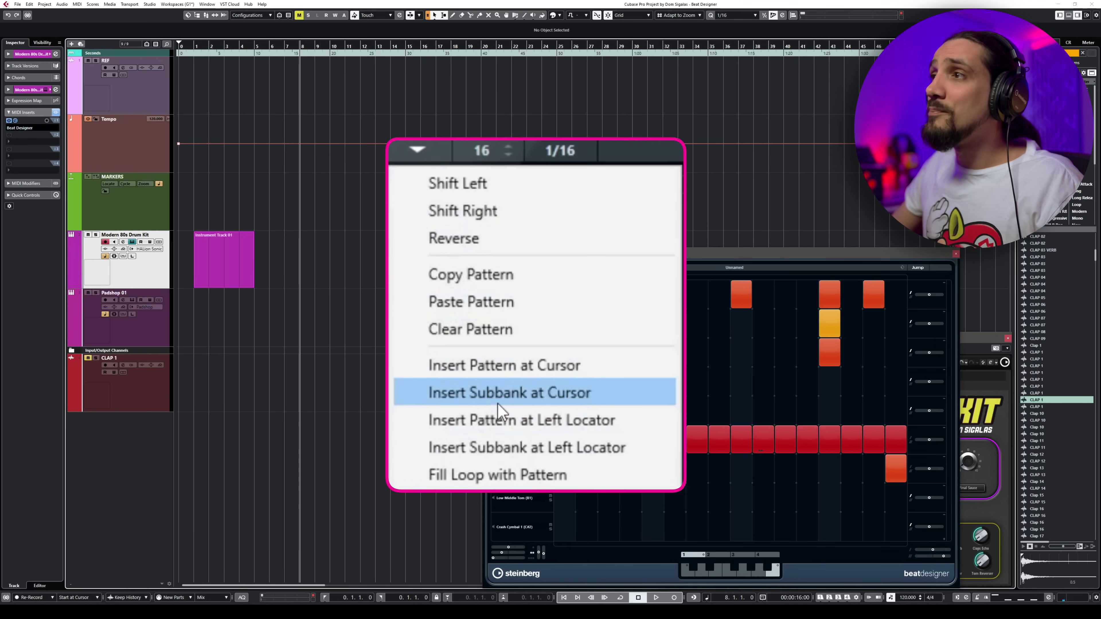
left_click(498, 405)
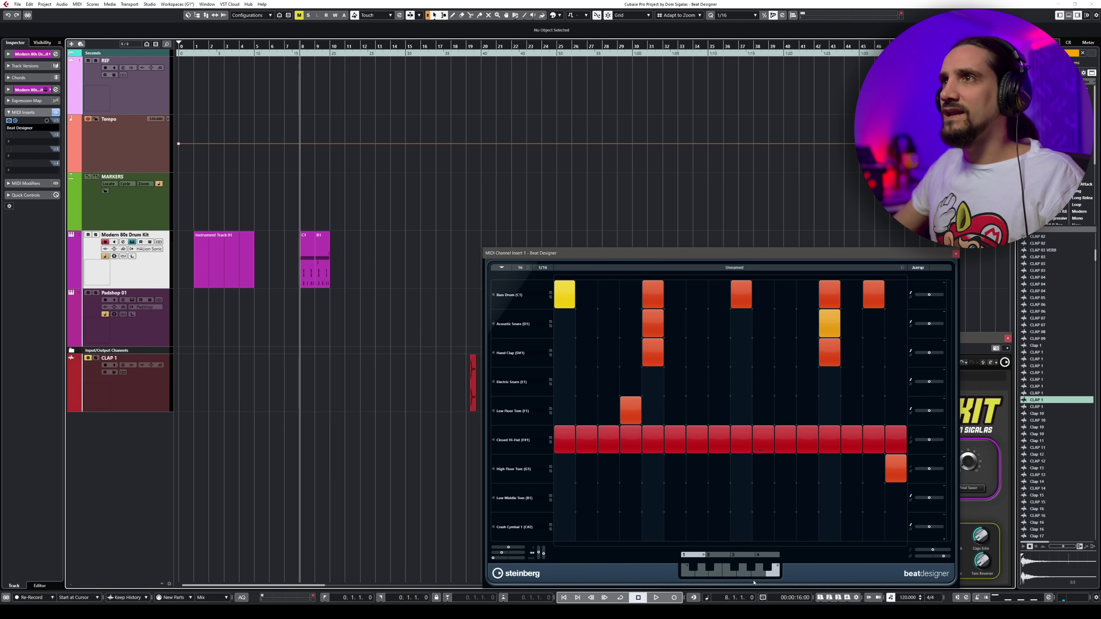
key("ctrl+z")
Try inserting the current pattern at the left locator, and delete the existing Instrument Track 01 part.
left_click(501, 267)
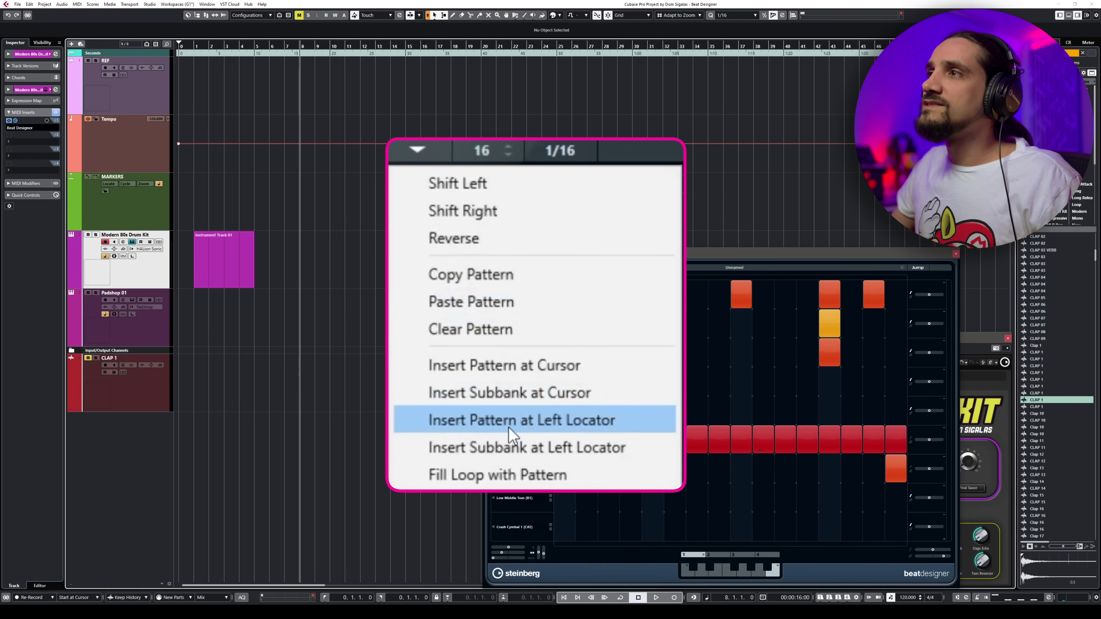
left_click(528, 347)
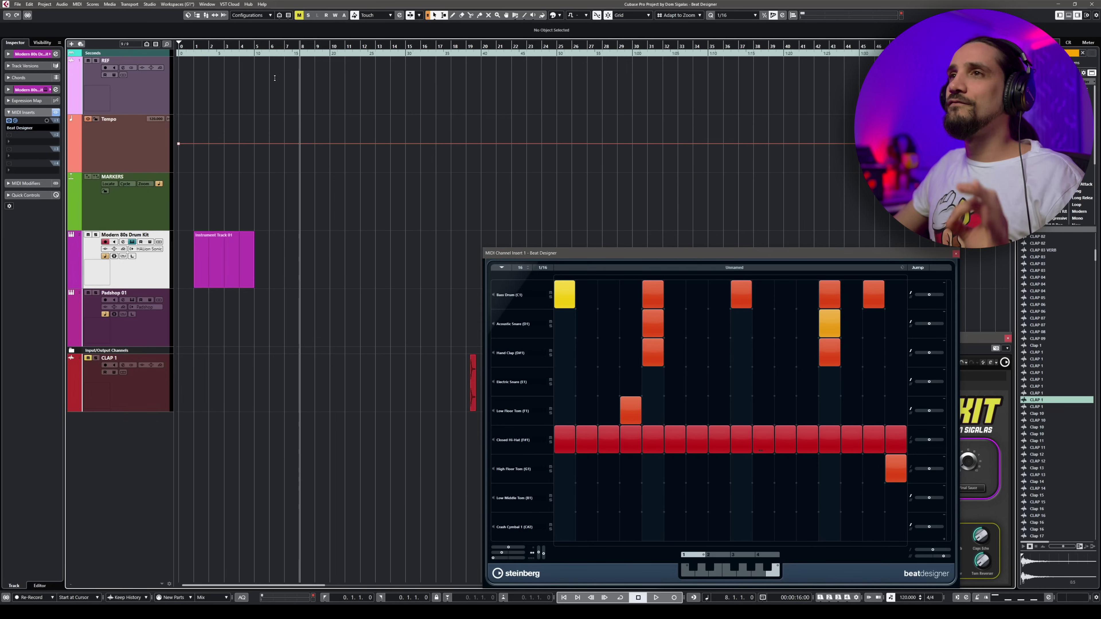
left_click(244, 265)
key("Delete")
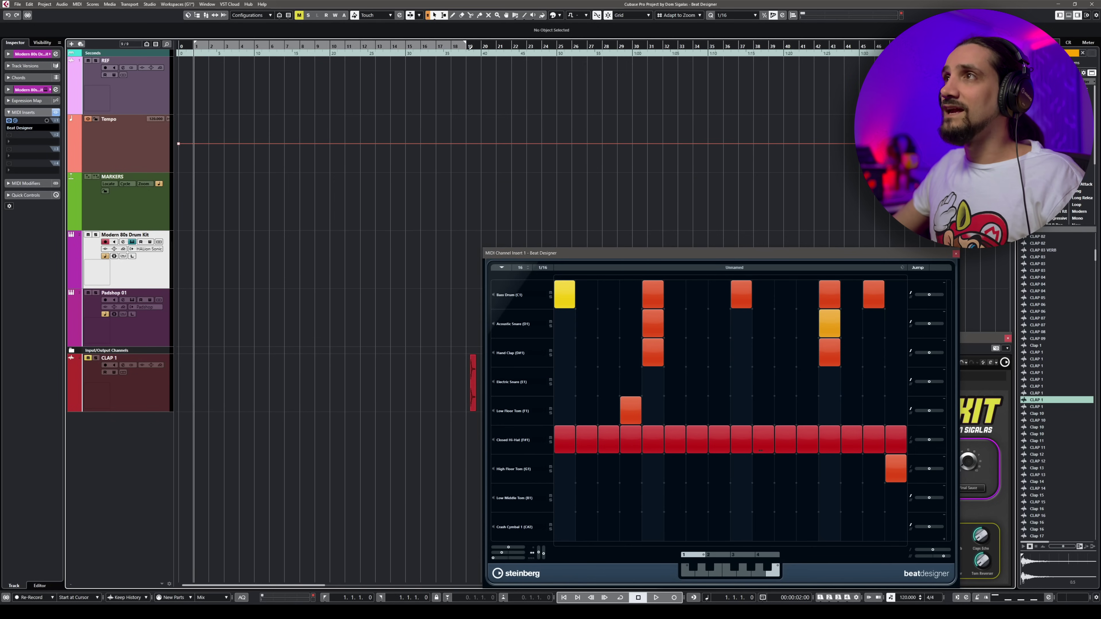
Set the loop range from bar 1 to bar 32, and fill it with the current Beat Designer pattern.
left_click_drag(657, 44, 660, 43)
left_click(502, 267)
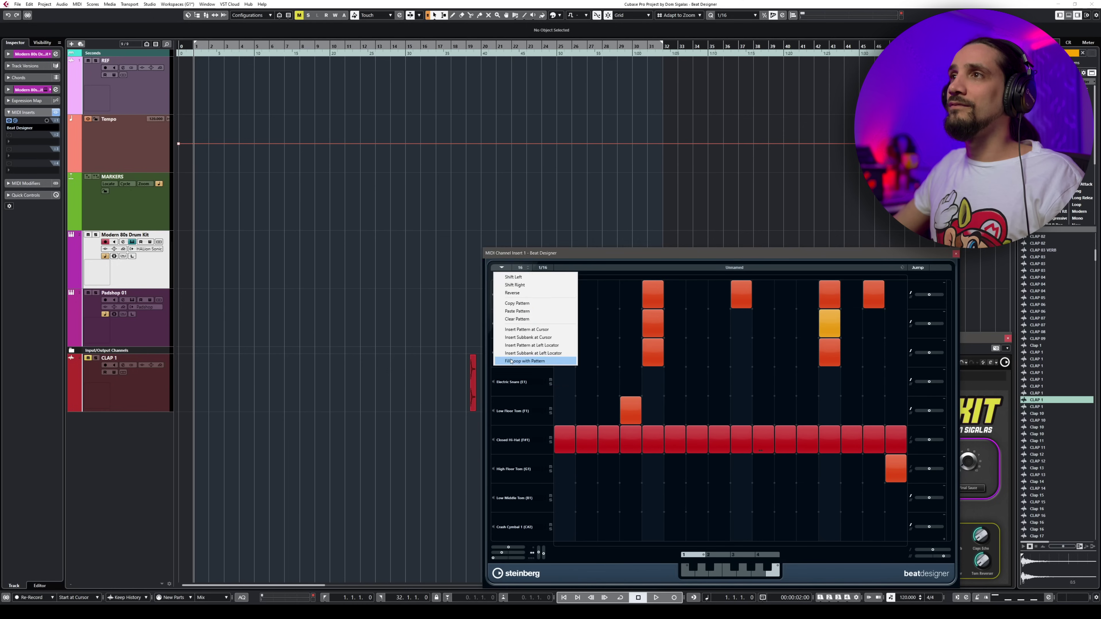
left_click(510, 361)
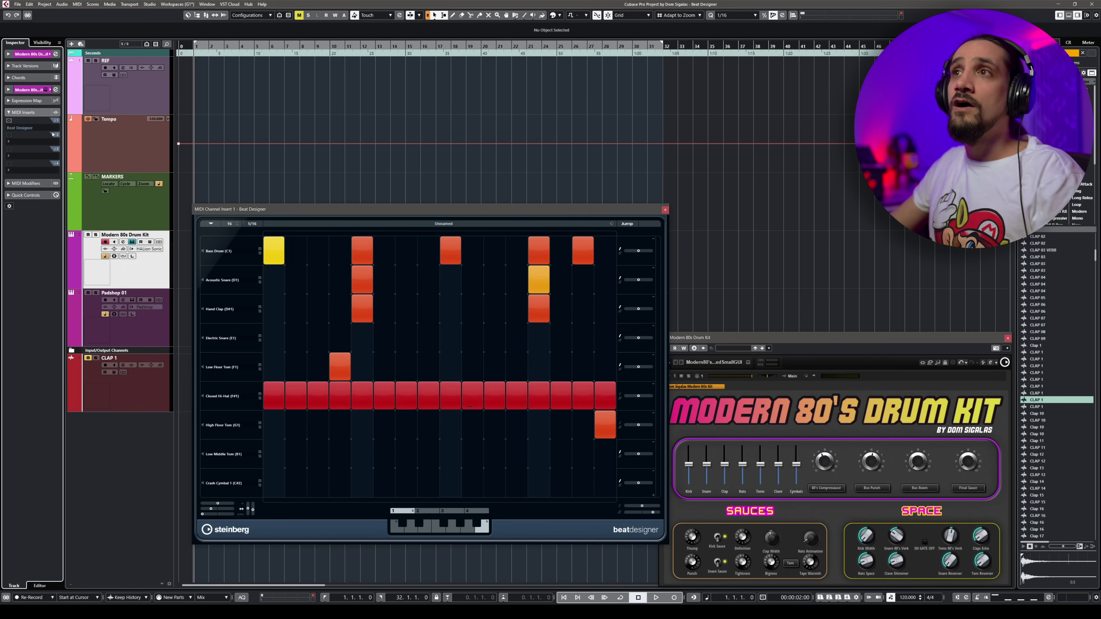
Enable Jump mode in Beat Designer, and audition pattern switching by playing from bar 38, past the loop range.
left_click_drag(280, 207, 584, 231)
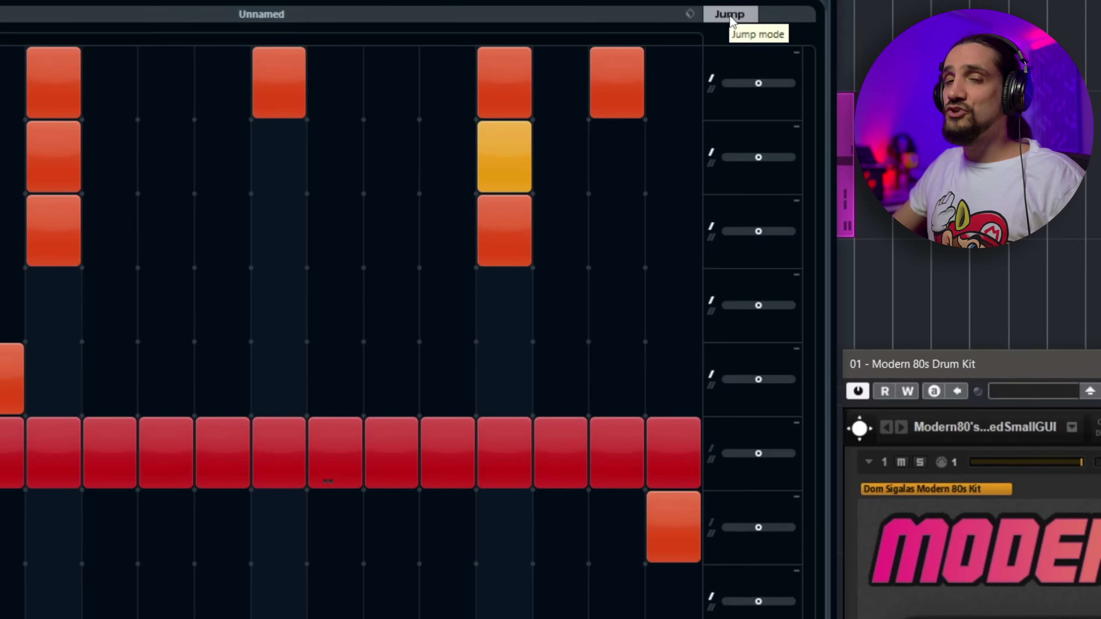
left_click(729, 15)
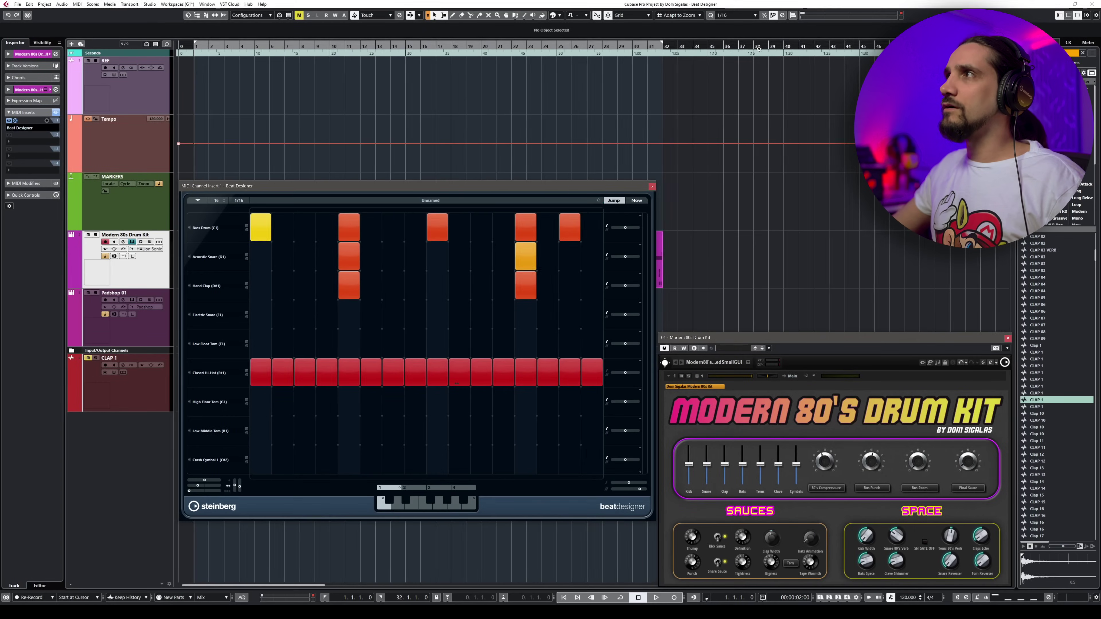
left_click_drag(757, 49, 757, 47)
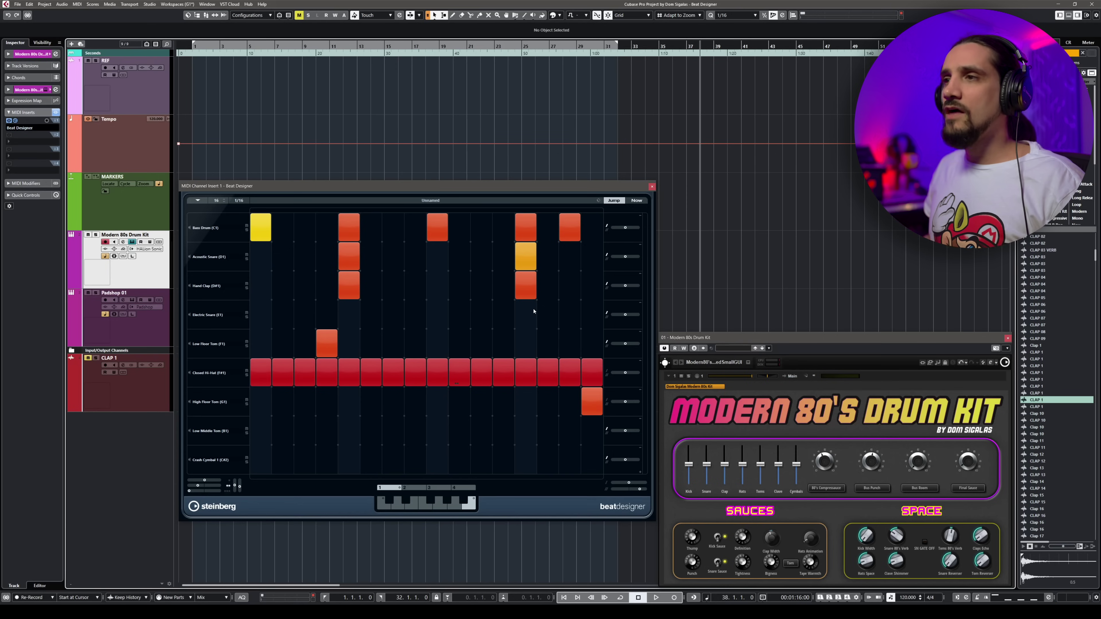
key("space")
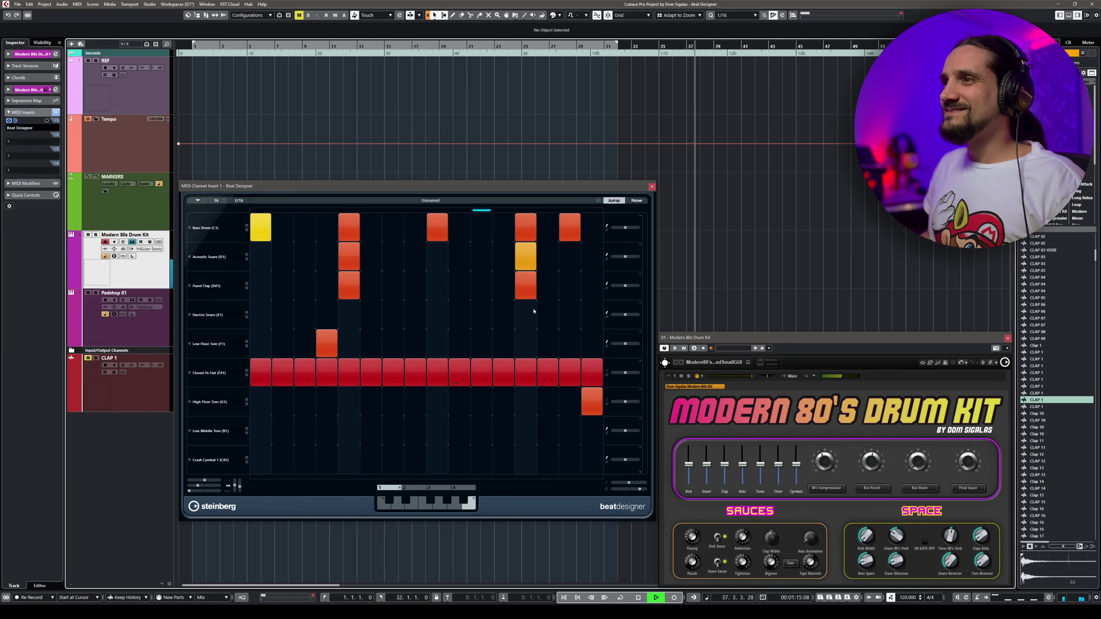
key("space")
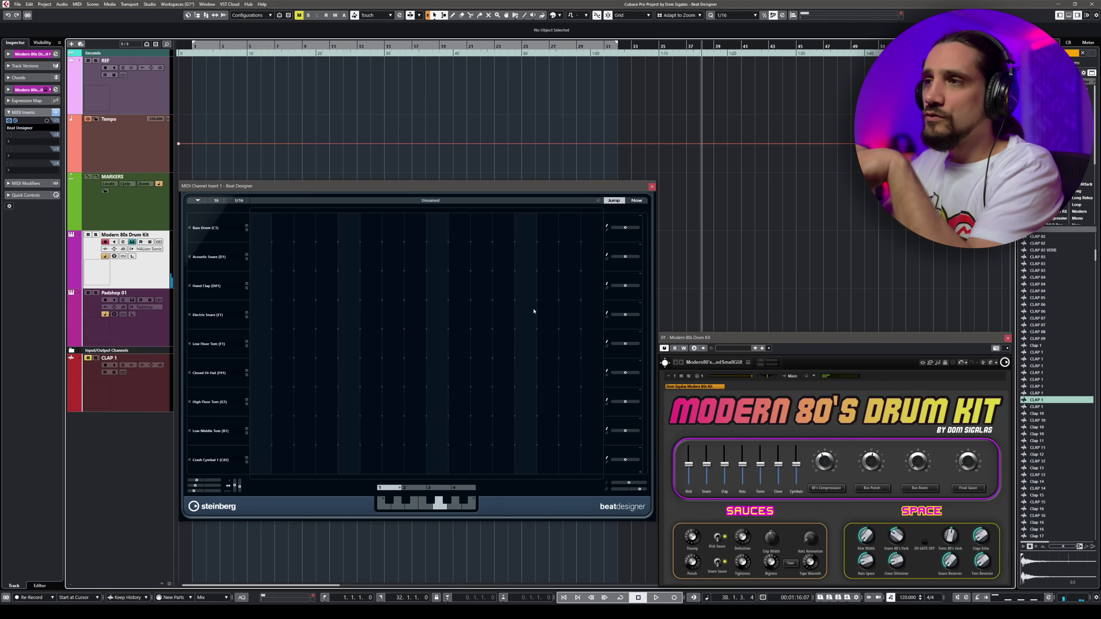